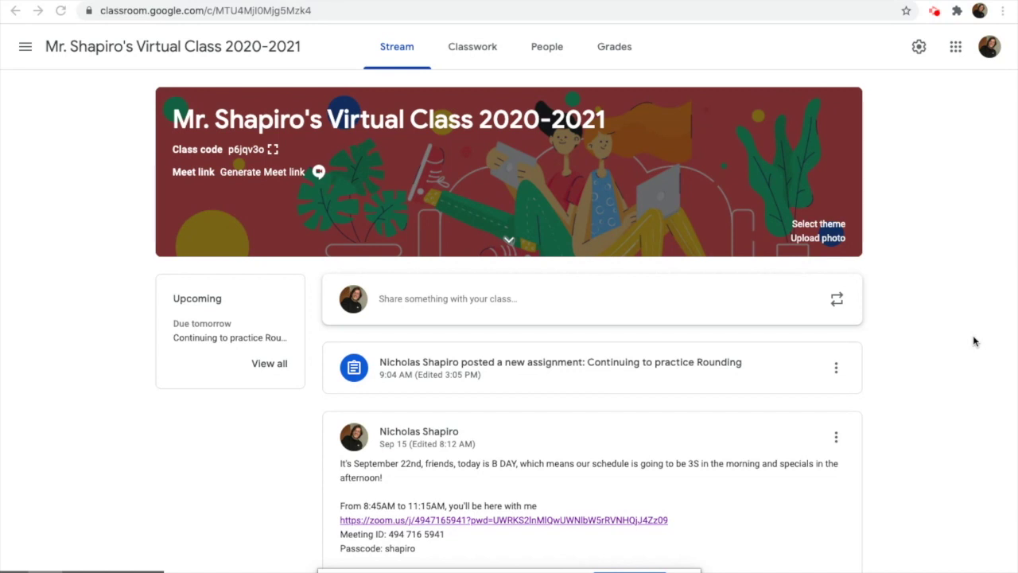
Switch to Google Slides, look through the recent presentations and create a new blank presentation.
click(955, 49)
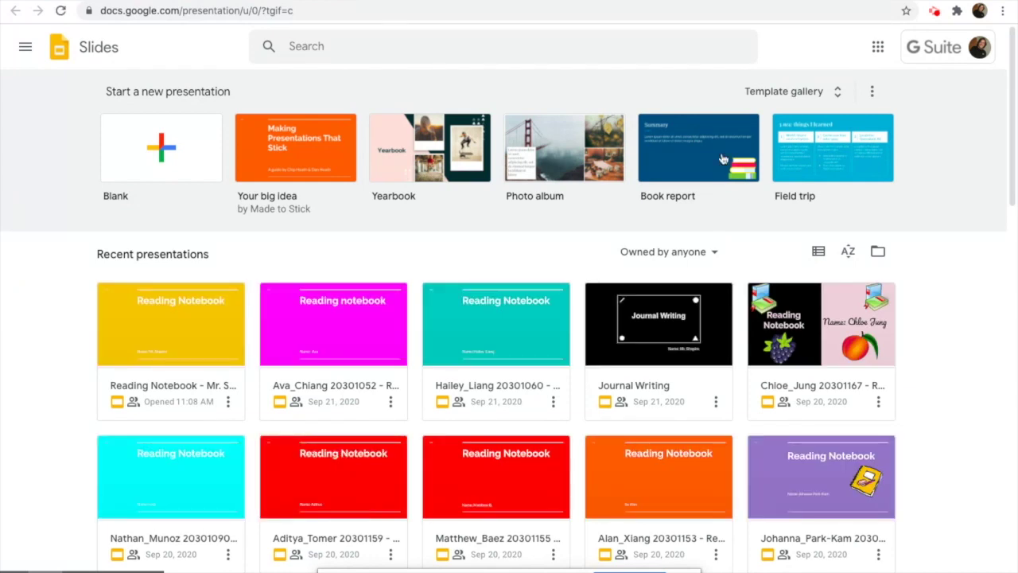
scroll(602, 400, down, 2)
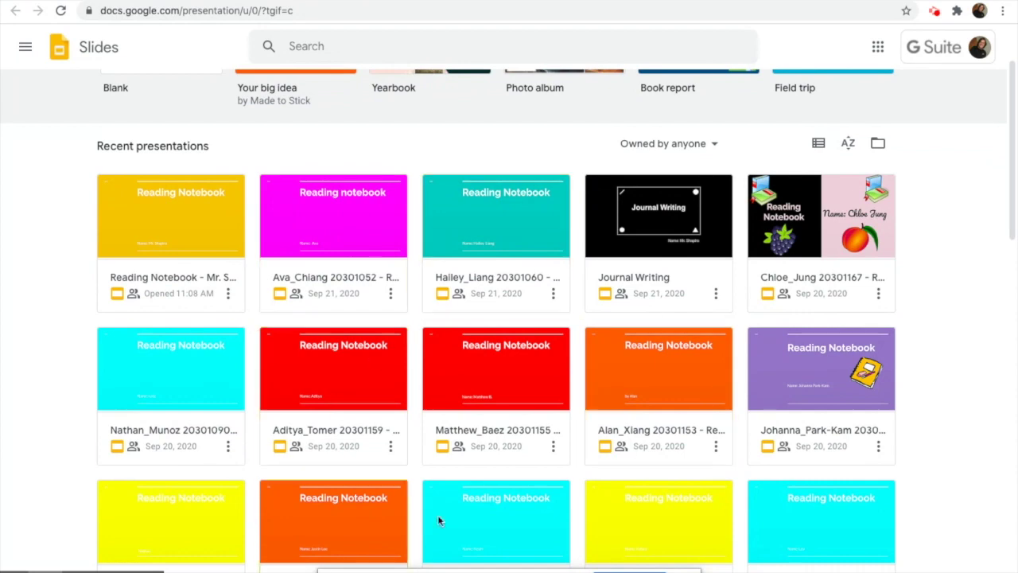
scroll(390, 345, down, 3)
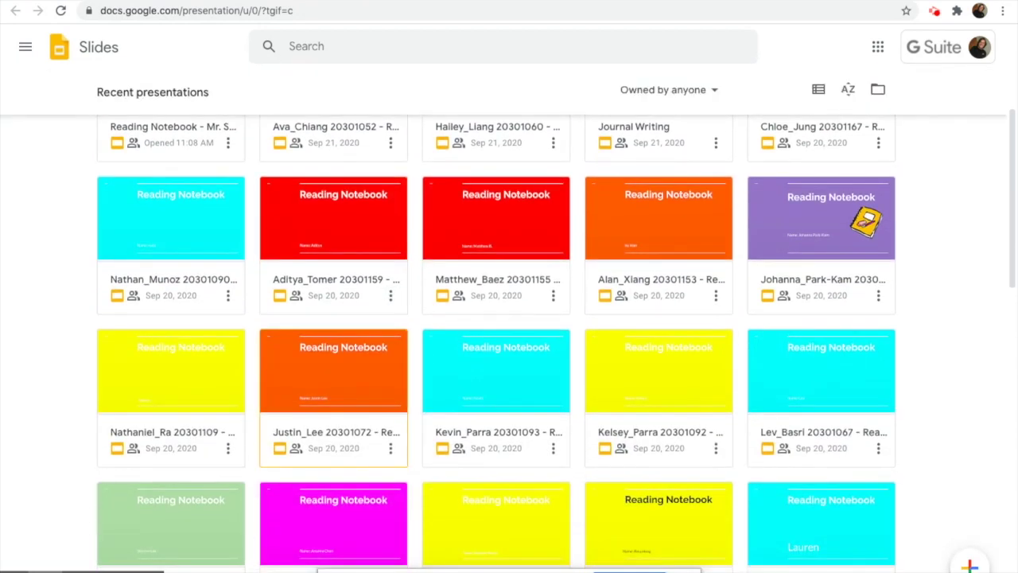
scroll(333, 374, down, 10)
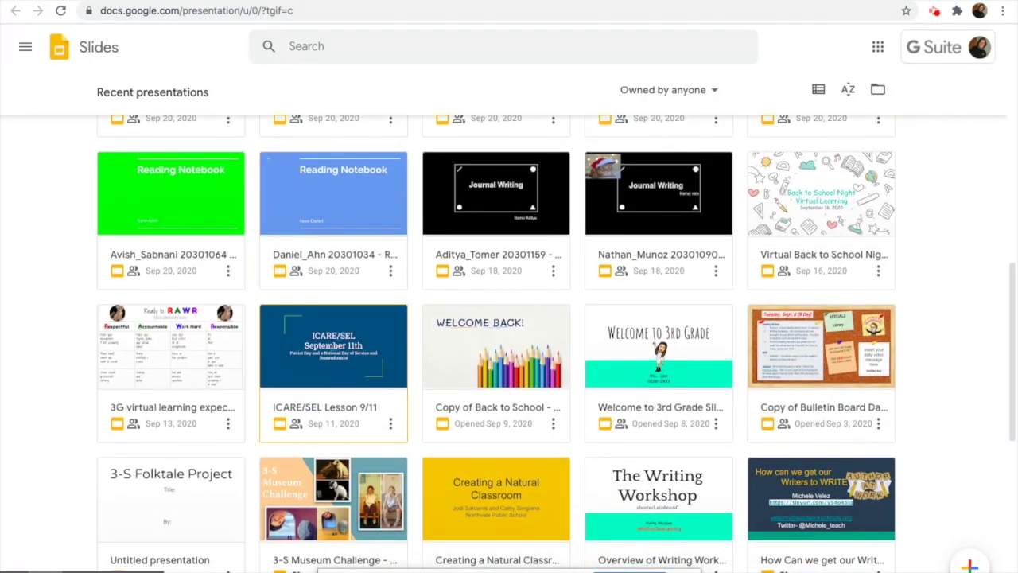
scroll(333, 374, down, 2)
scroll(334, 374, up, 15)
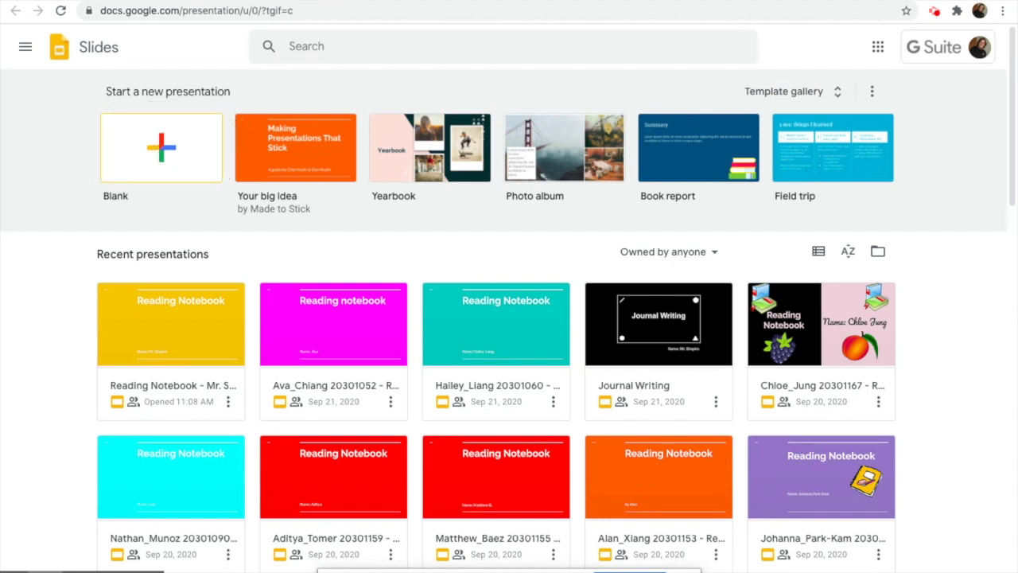
click(161, 151)
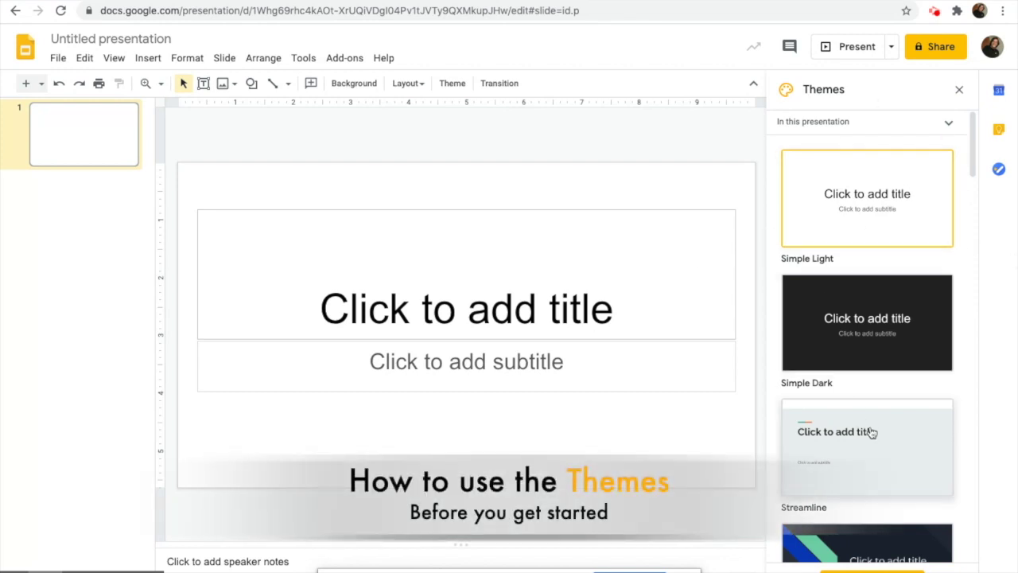
Try the Simple Dark, Focus, Paradigm and Material themes on the presentation.
scroll(859, 334, down, 1)
click(857, 317)
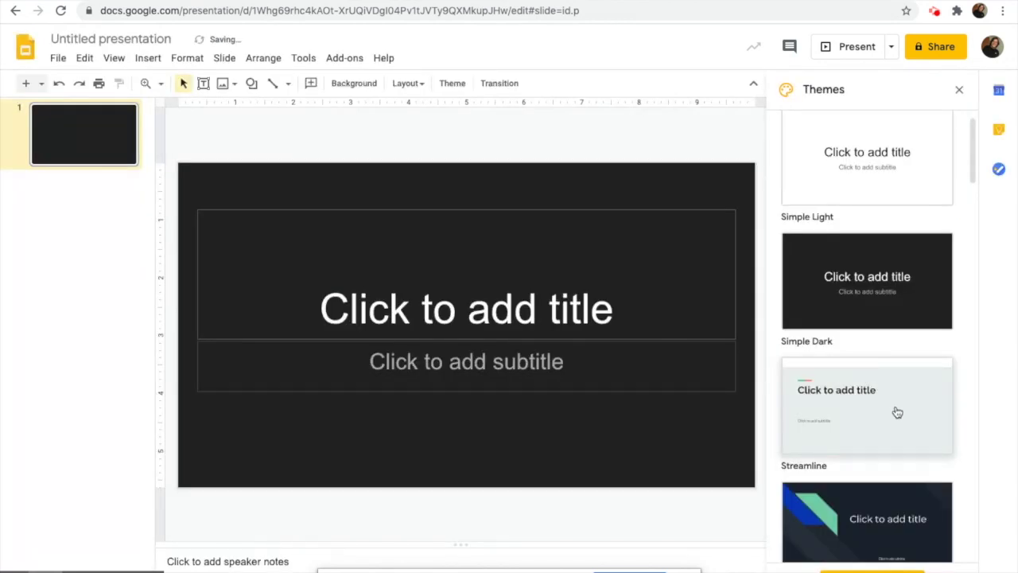
scroll(897, 412, down, 2)
click(885, 366)
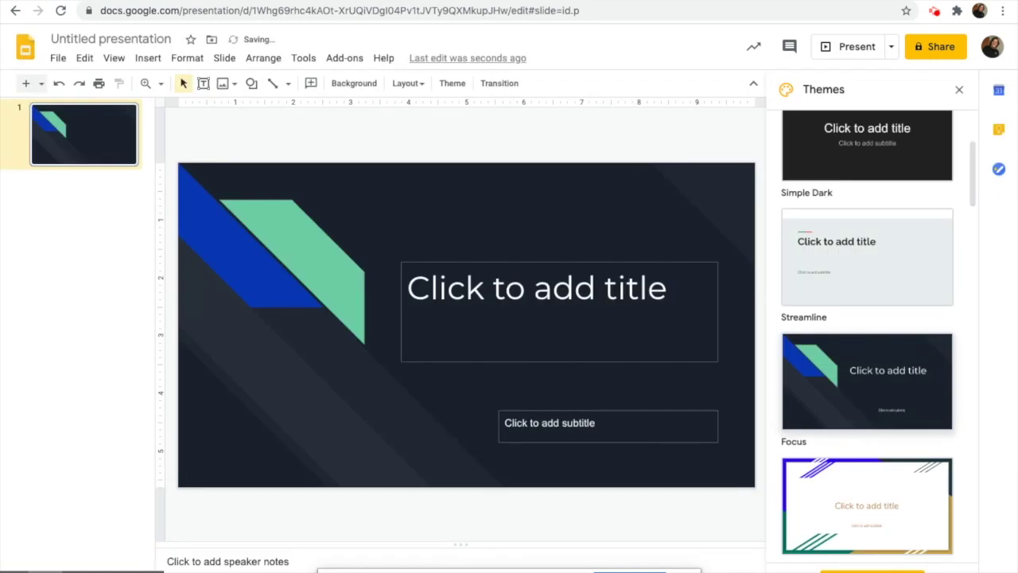
scroll(867, 334, down, 5)
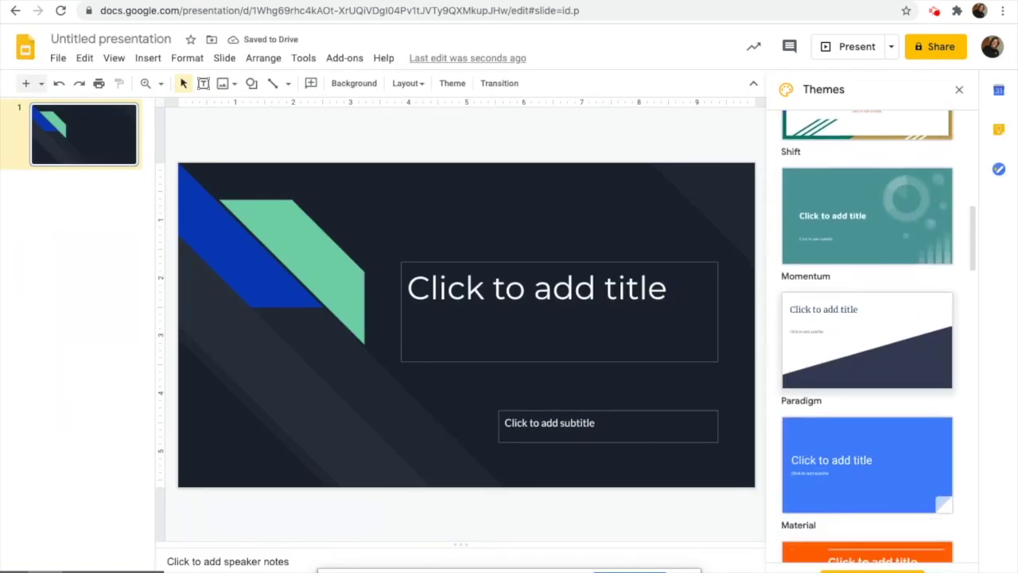
click(878, 336)
scroll(881, 341, down, 1)
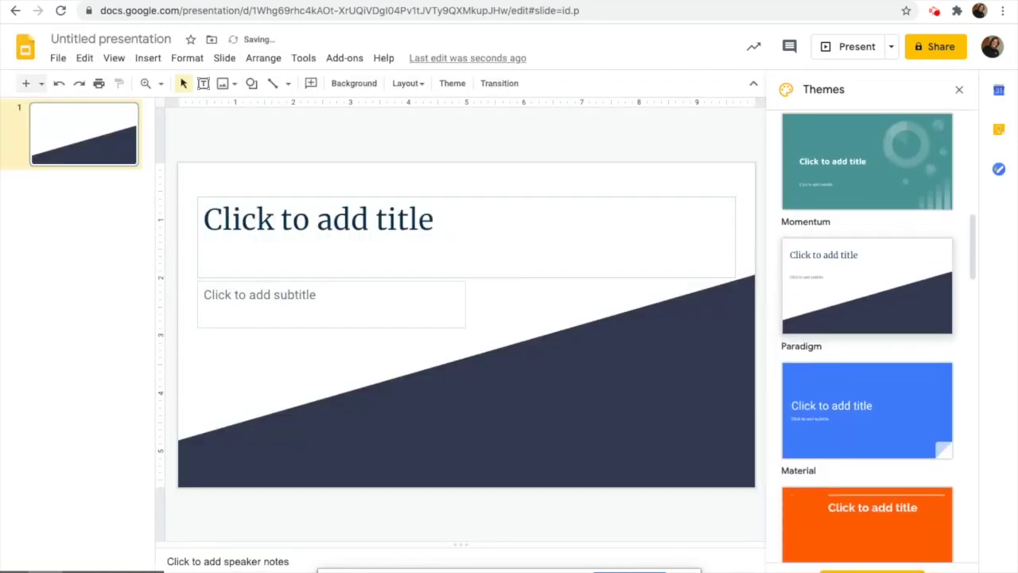
scroll(873, 334, down, 1)
click(872, 297)
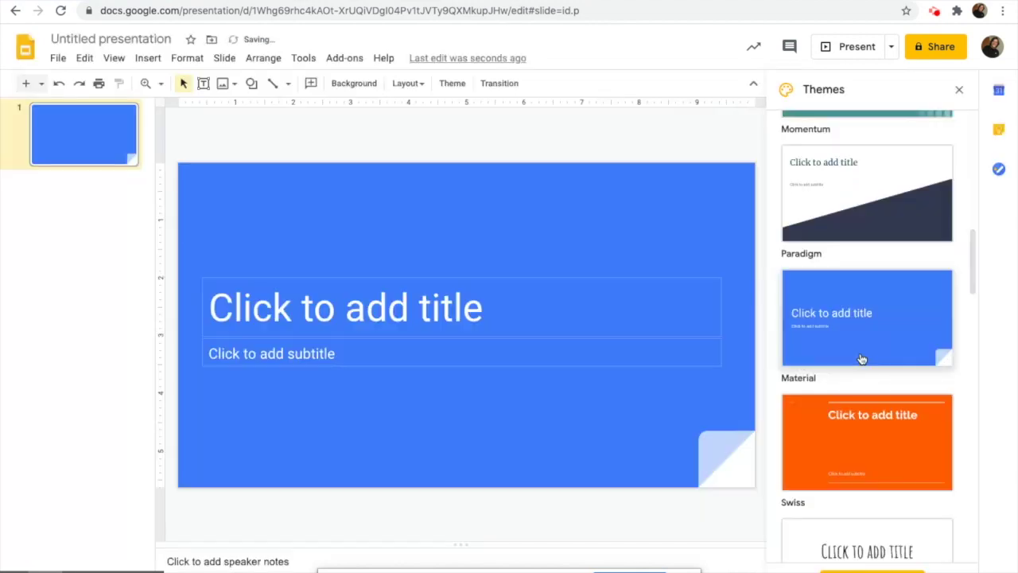
Try the Swiss, Marina and Simple Light themes on the presentation.
scroll(867, 334, down, 2)
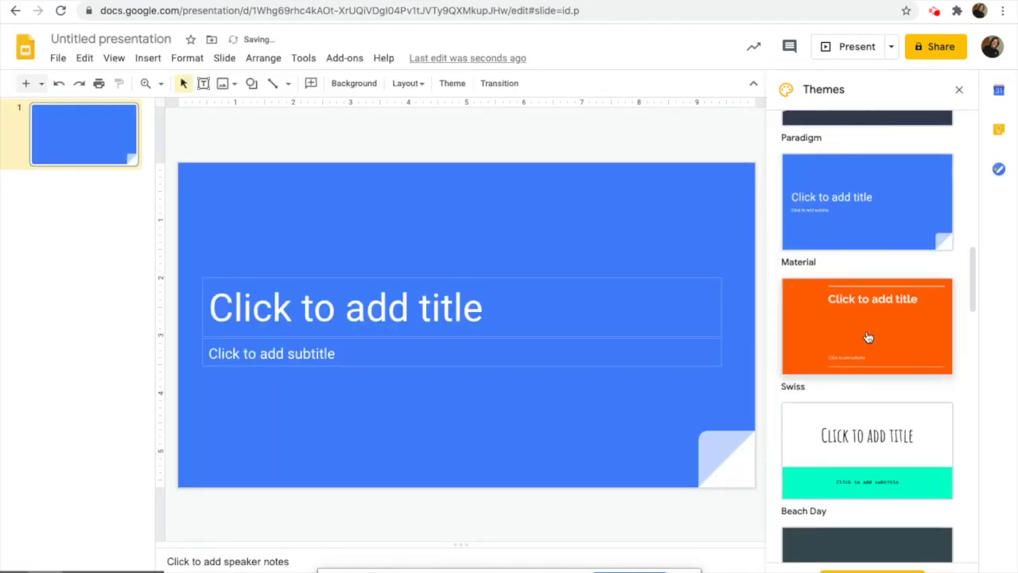
click(866, 334)
scroll(866, 330, down, 5)
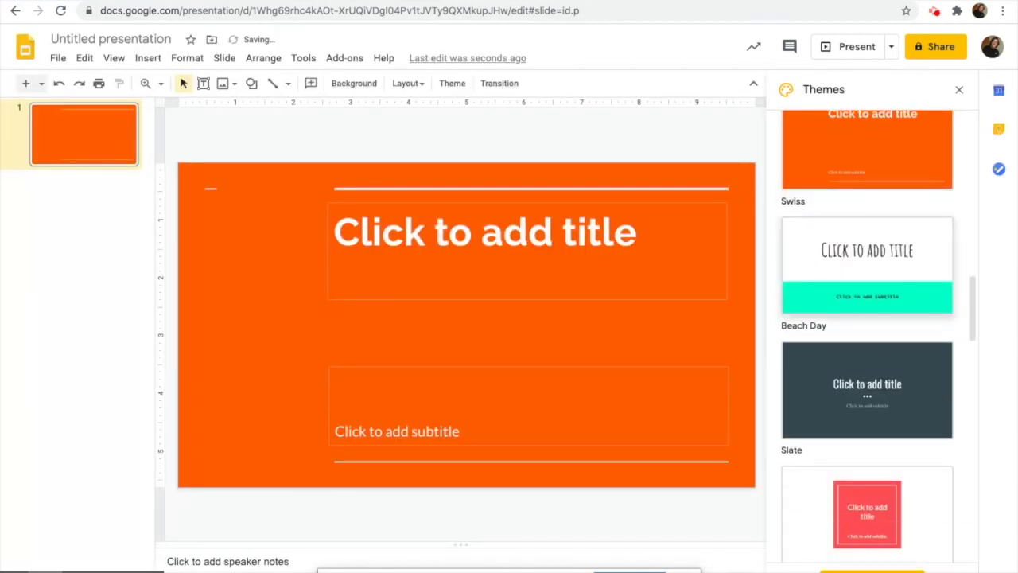
scroll(866, 330, down, 7)
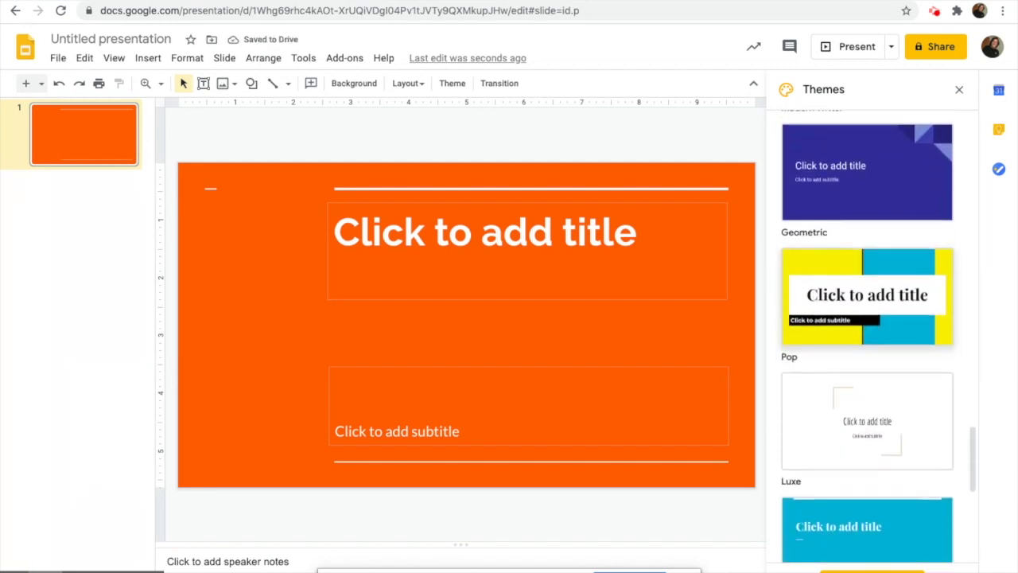
scroll(836, 329, down, 4)
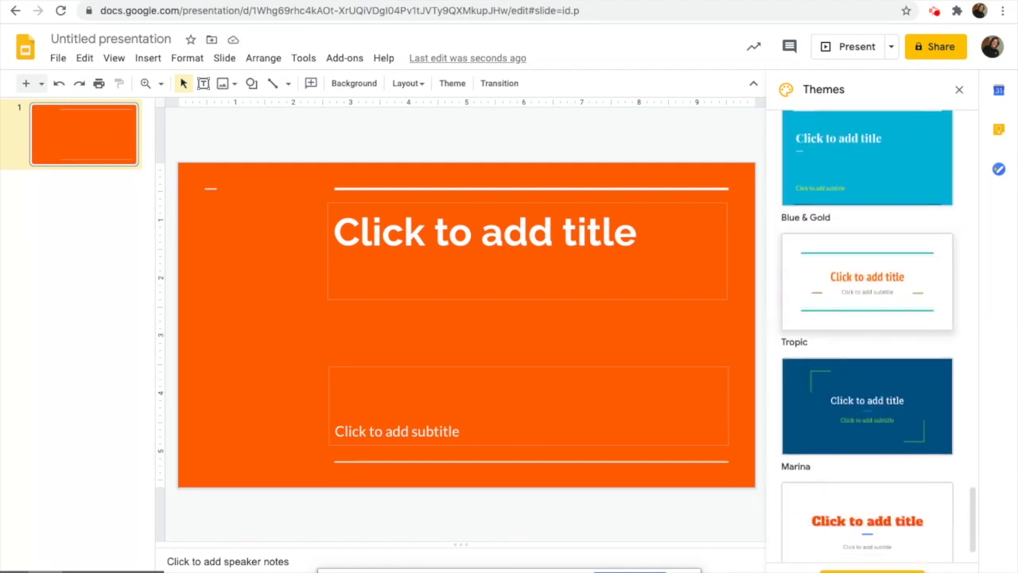
click(881, 368)
scroll(883, 285, up, 15)
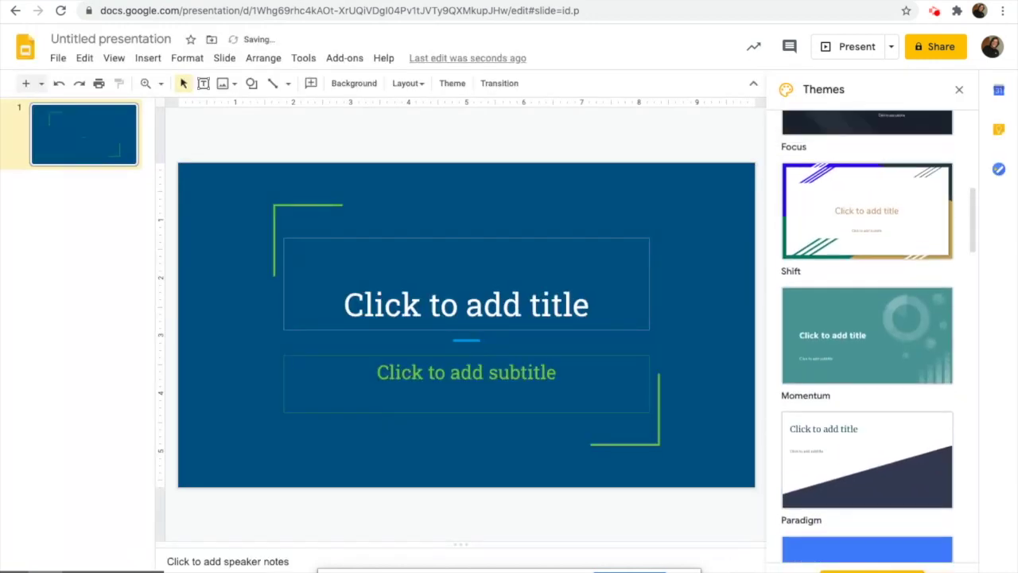
click(887, 194)
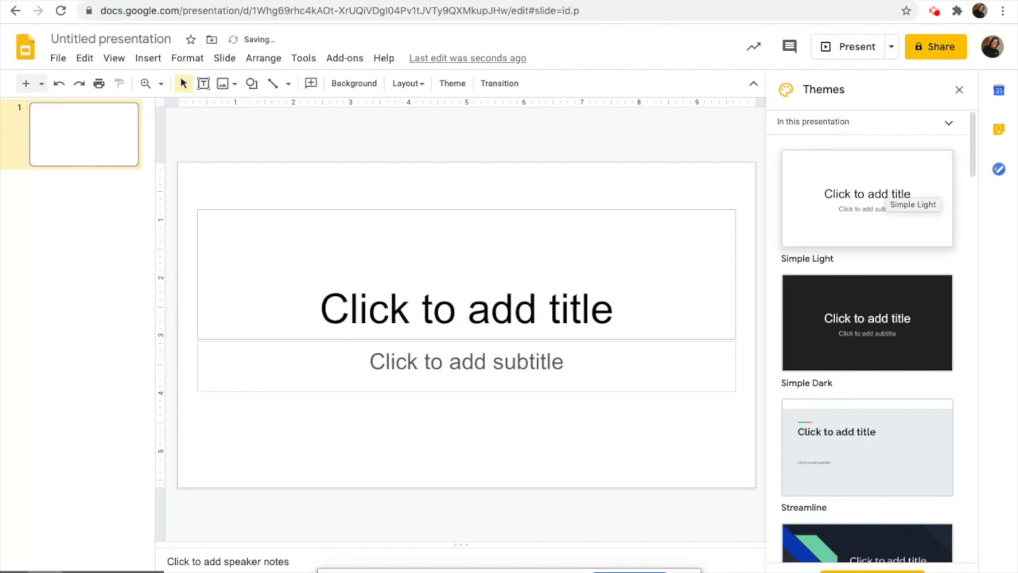
Apply the Simple Dark theme and enter "Welcome to Google Slides" as the slide's title.
click(853, 307)
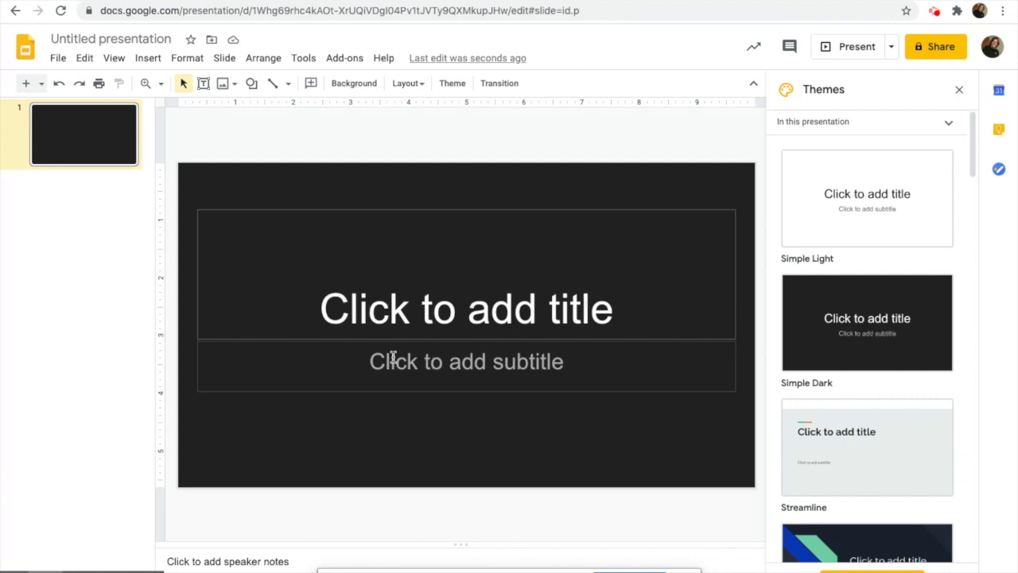
click(484, 302)
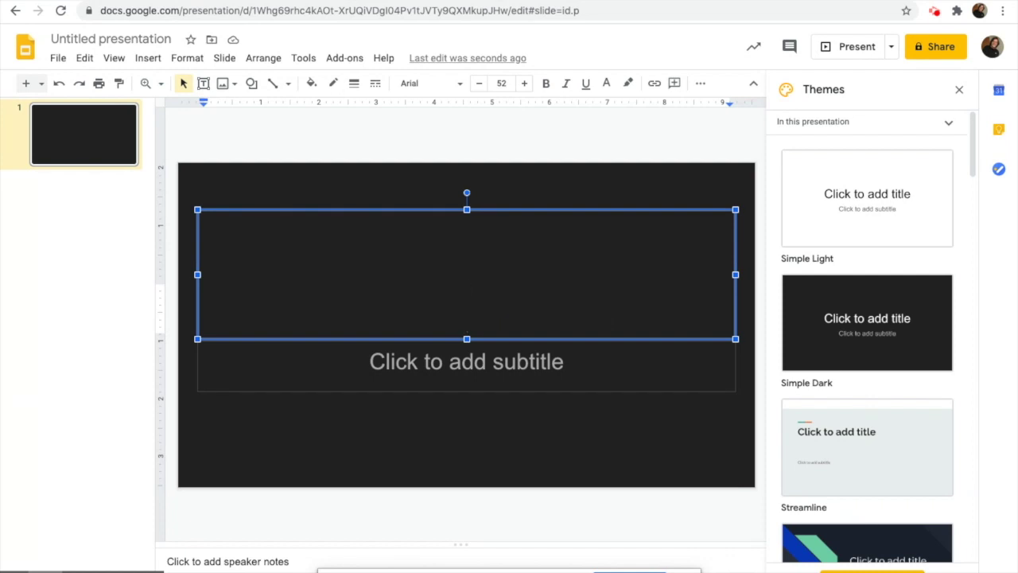
text(We)
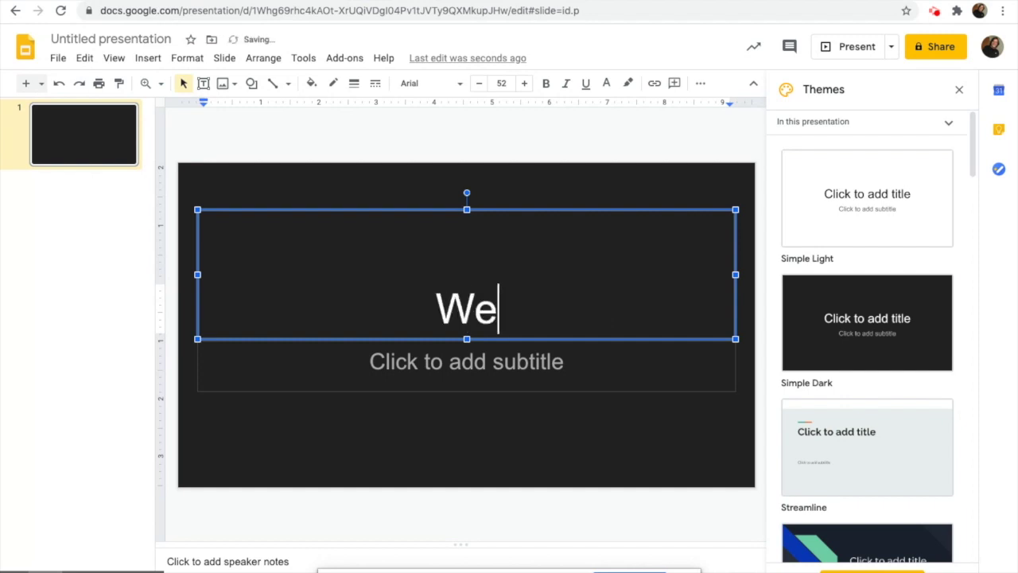
text(lcome to Google S)
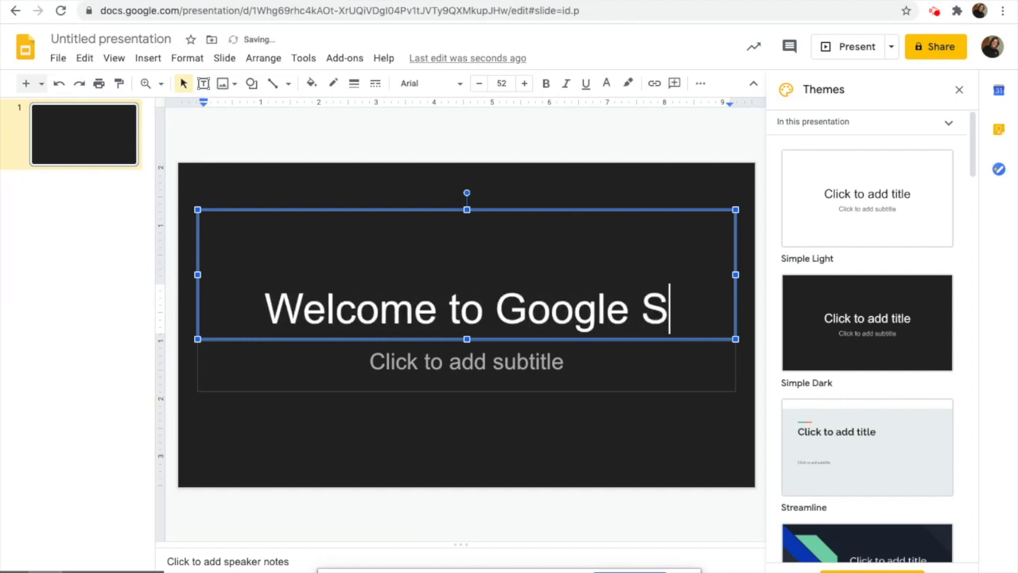
text(lides)
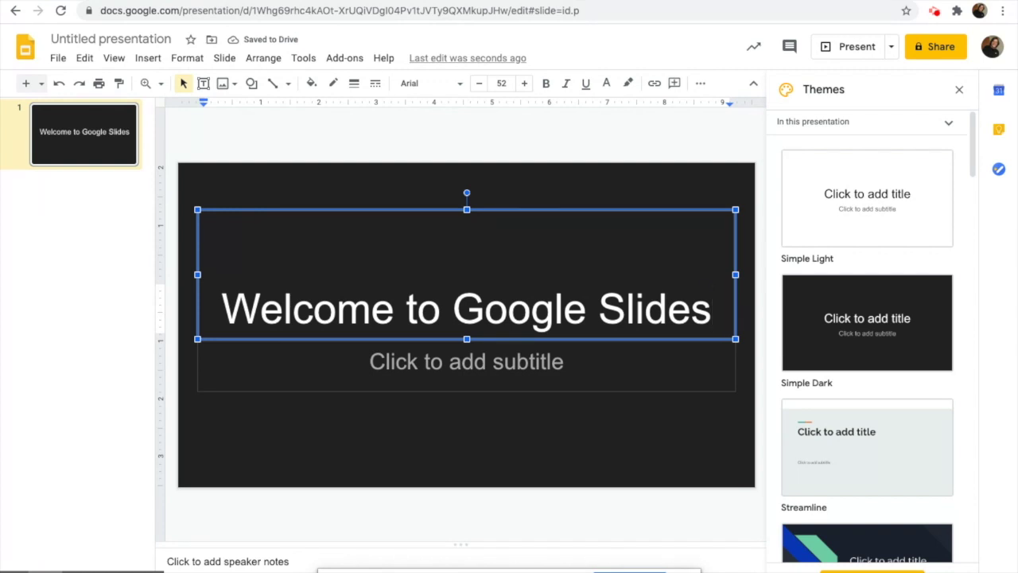
Fill in the subtitle with a byline made of "By:" and the presenter's name.
click(443, 364)
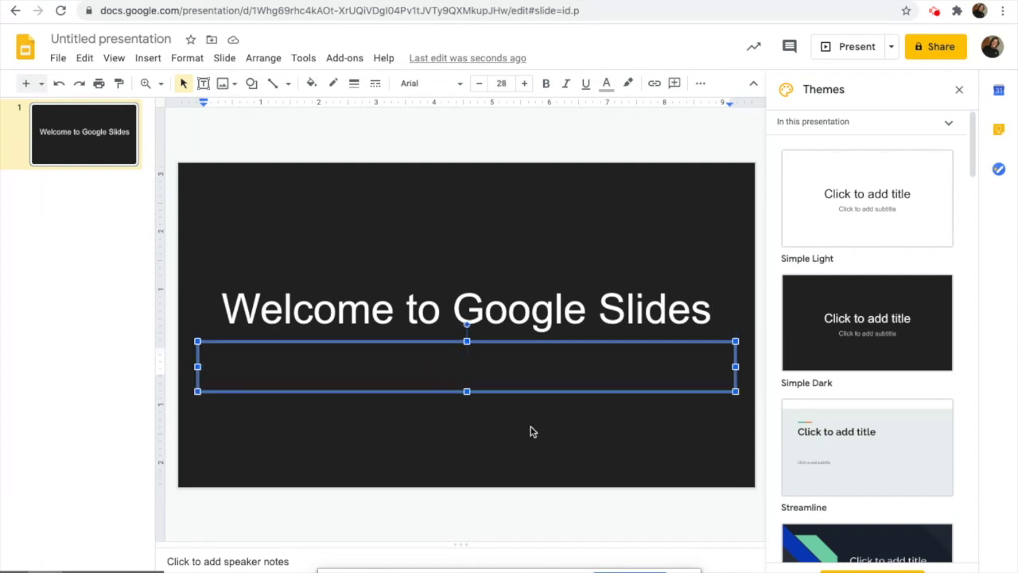
text(By: Mr. Shapiro)
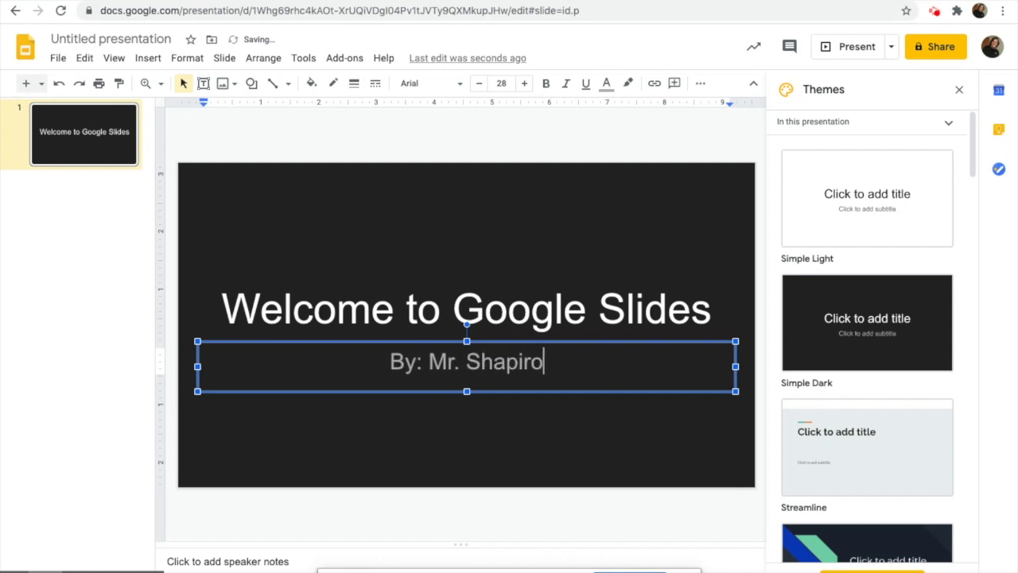
click(539, 459)
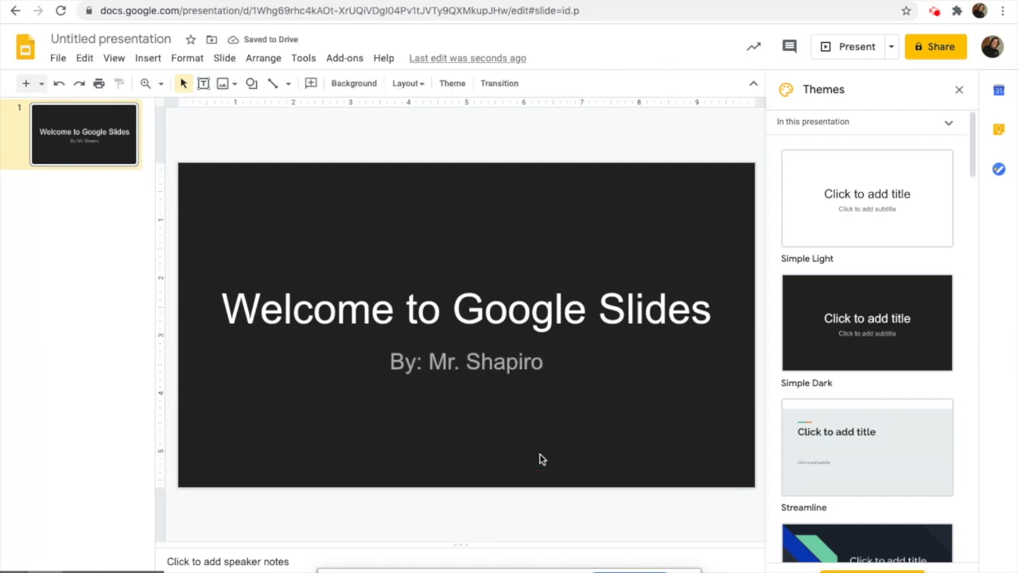
Set the font of the whole title text "Welcome to Google Slides" to Fredoka One.
click(497, 364)
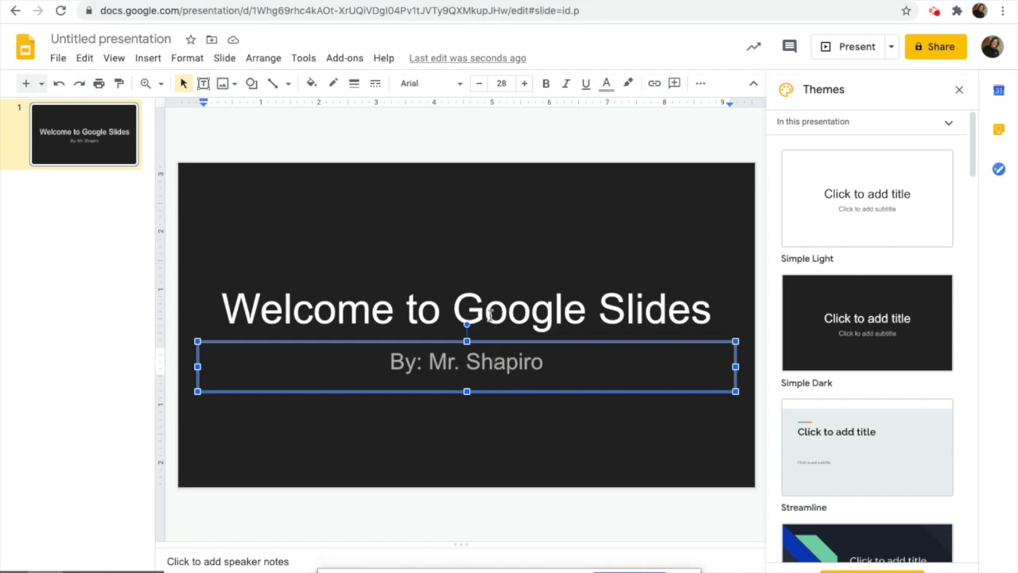
click(489, 314)
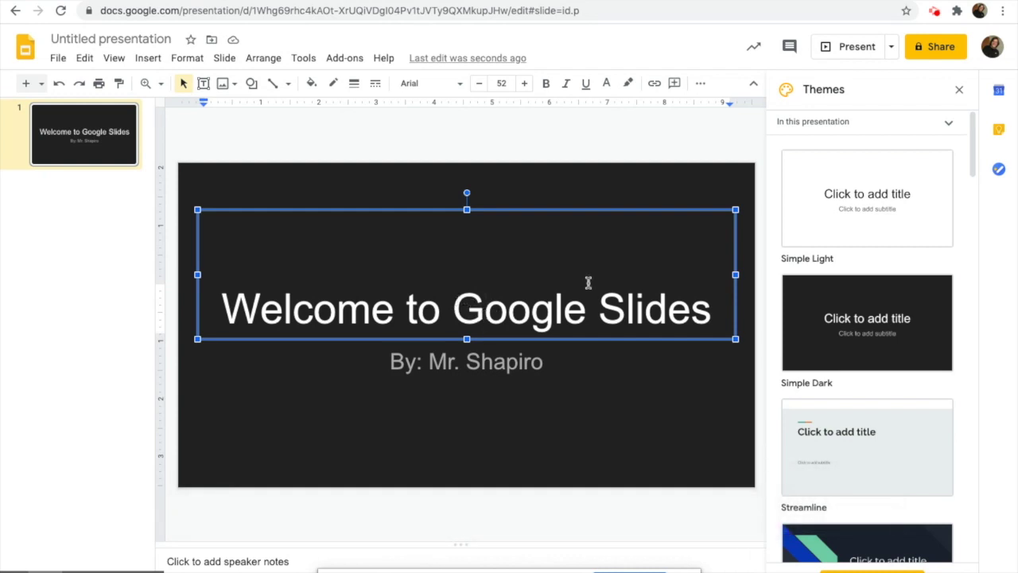
click(714, 315)
click(715, 317)
drag(714, 317, 230, 311)
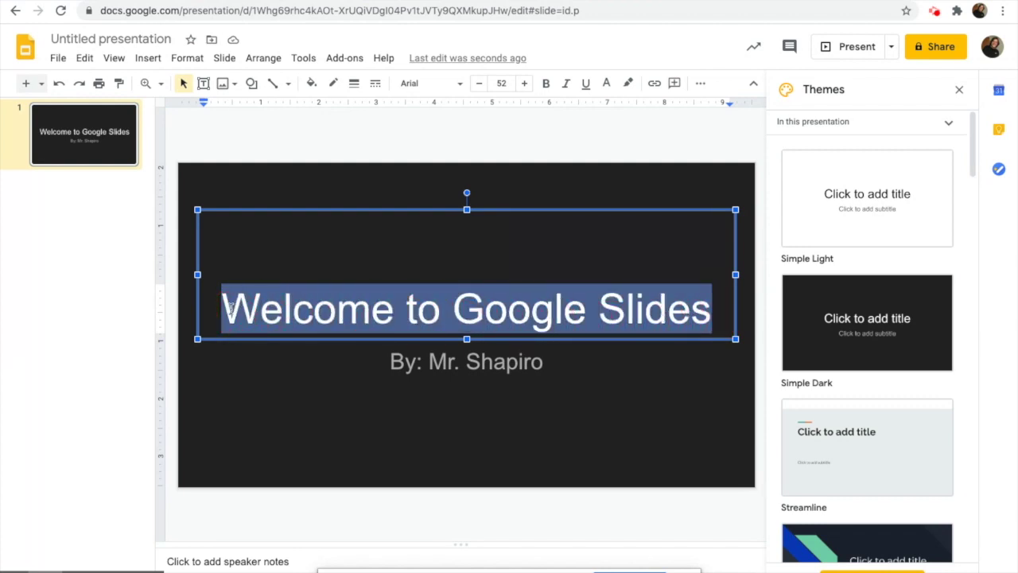
click(421, 84)
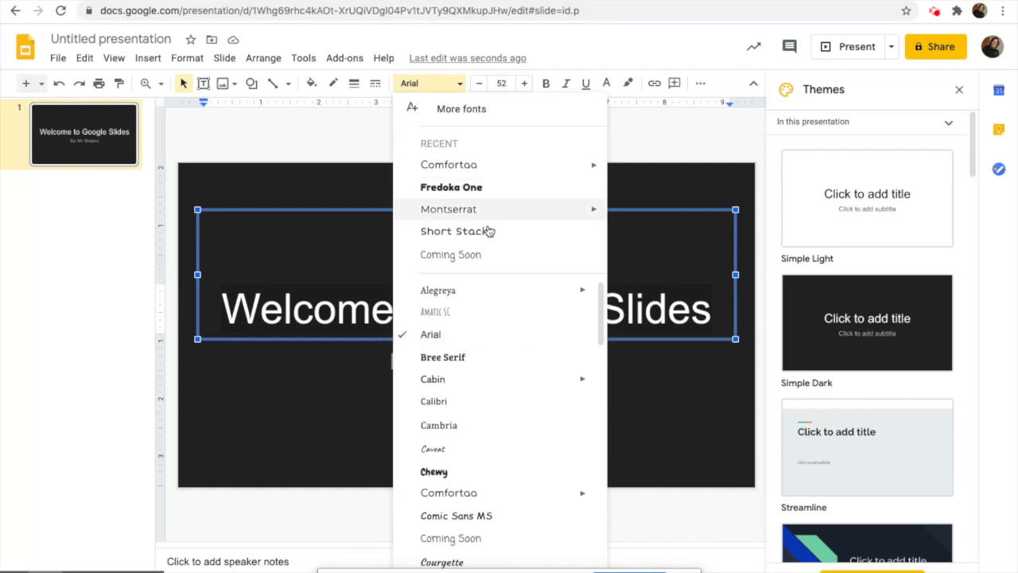
scroll(499, 342, down, 1)
scroll(500, 342, down, 10)
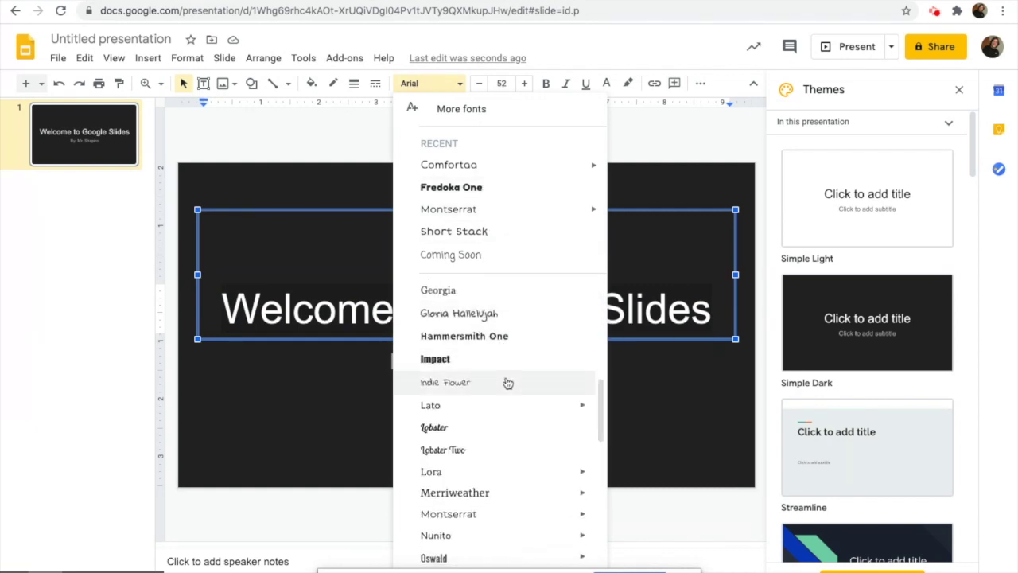
scroll(500, 381, down, 3)
mouse_move(499, 382)
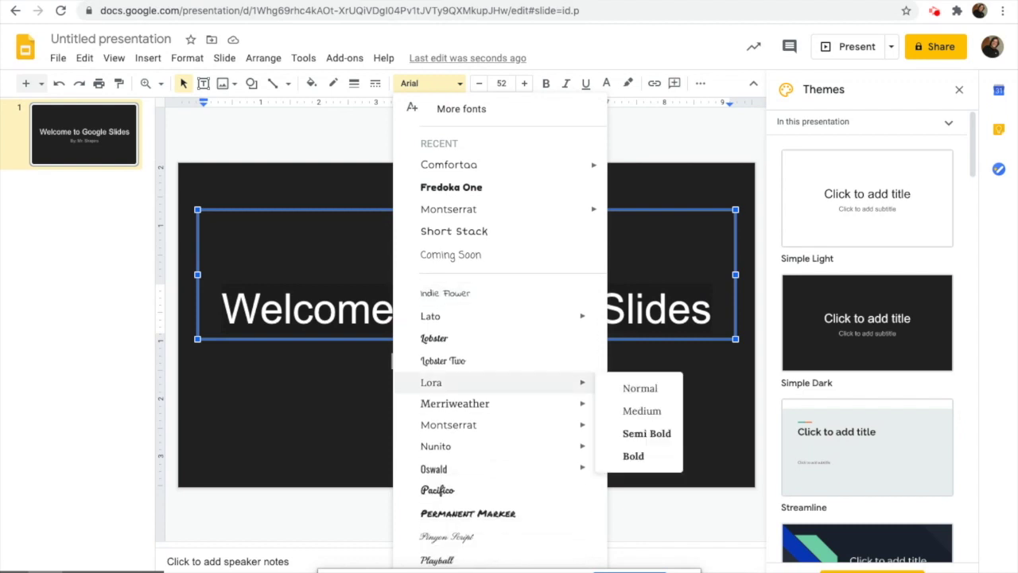
scroll(499, 384, down, 3)
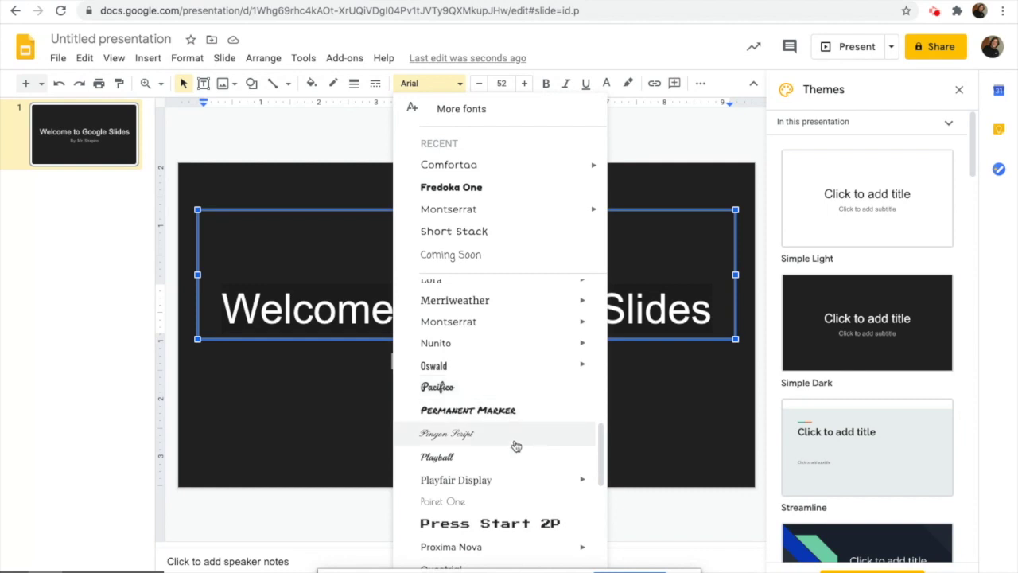
scroll(497, 446, up, 5)
scroll(485, 340, up, 2)
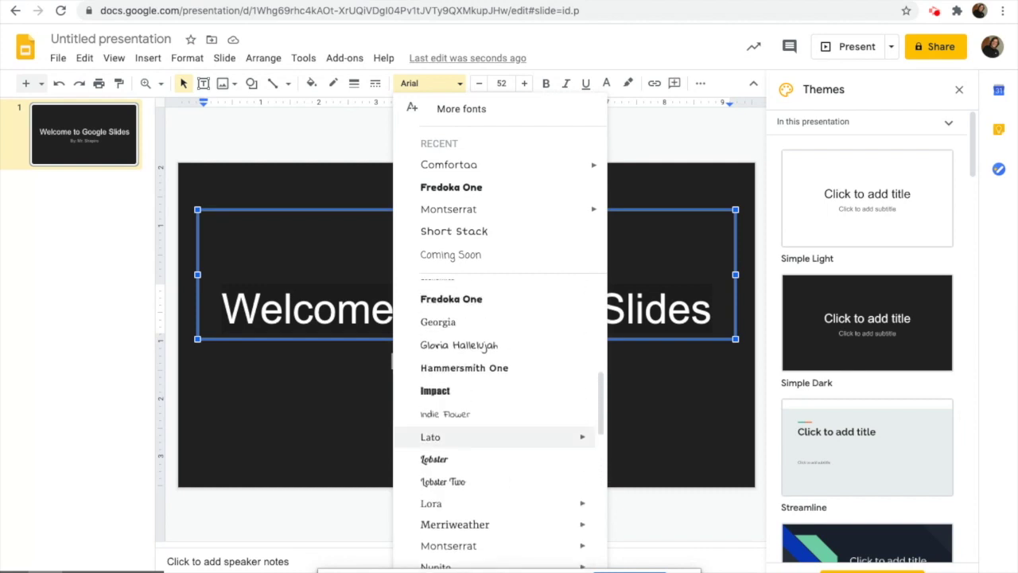
click(469, 316)
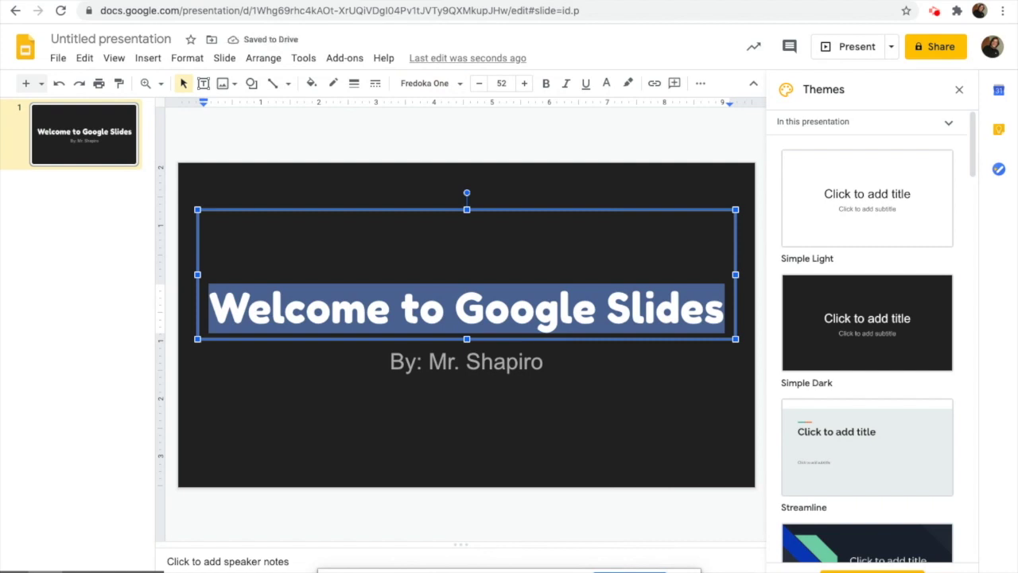
click(482, 283)
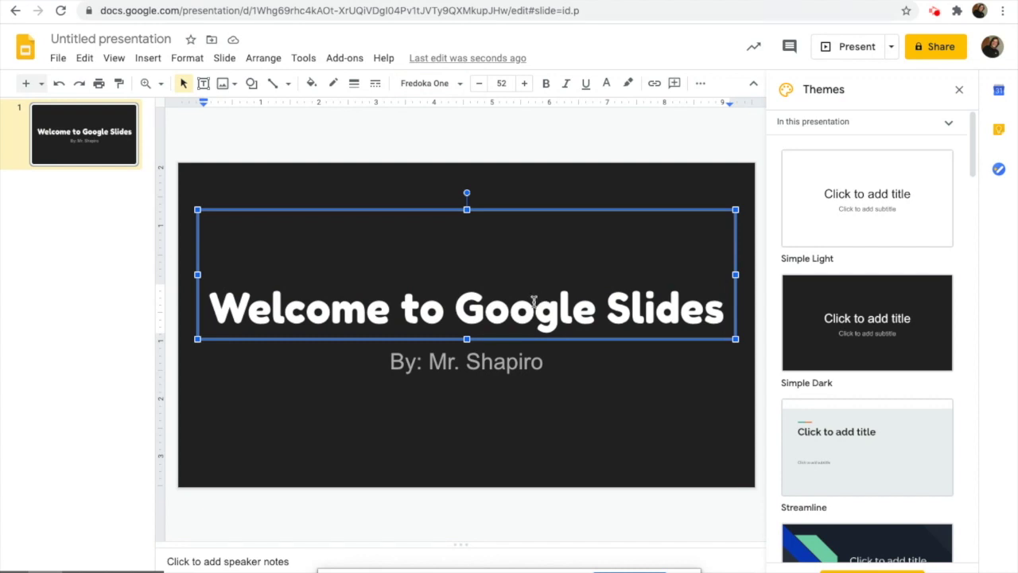
Try bold, italic and underline one after another on the words "Google Slides" in the title, removing each again.
click(723, 312)
drag(722, 312, 465, 324)
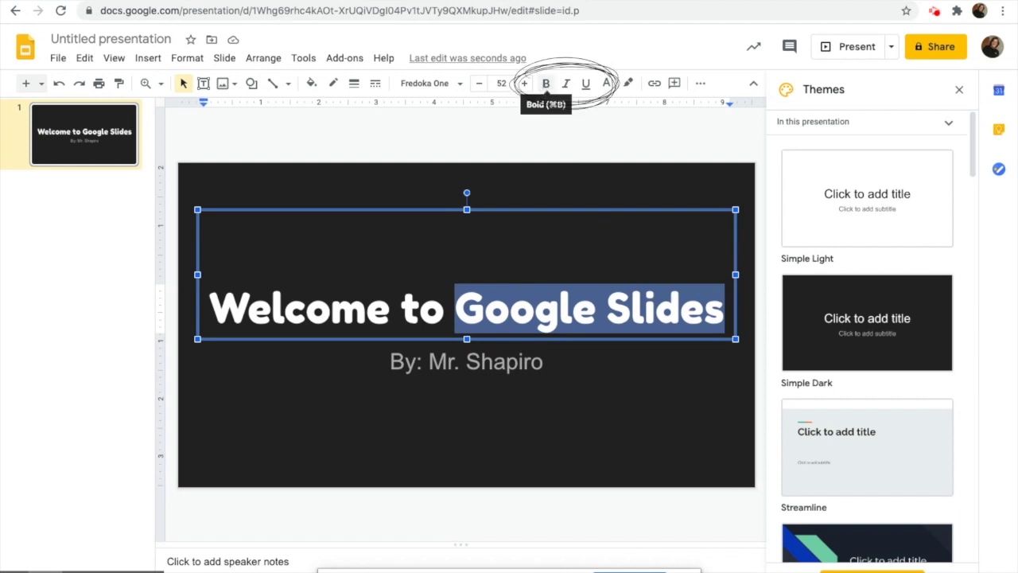
click(545, 82)
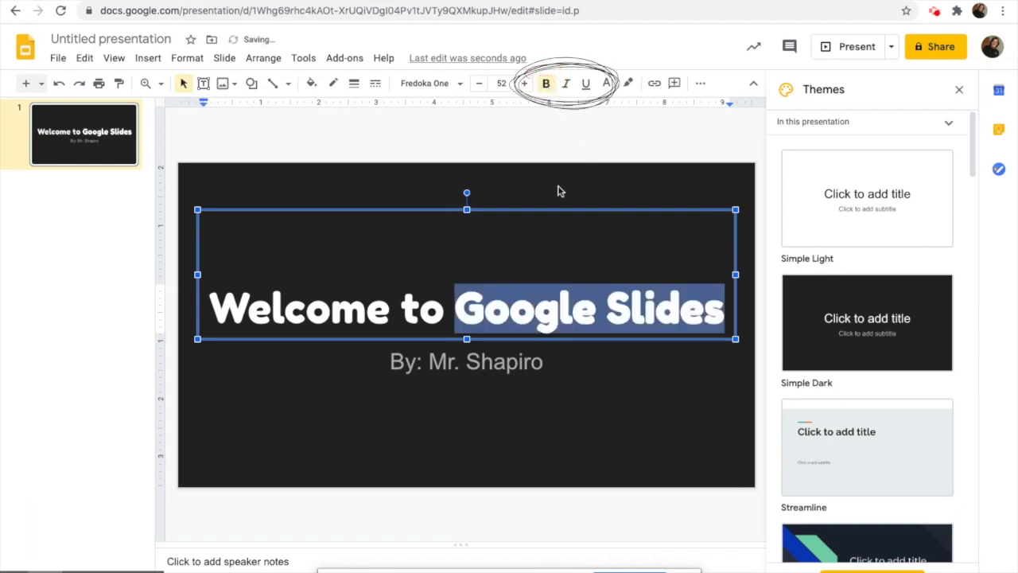
click(545, 82)
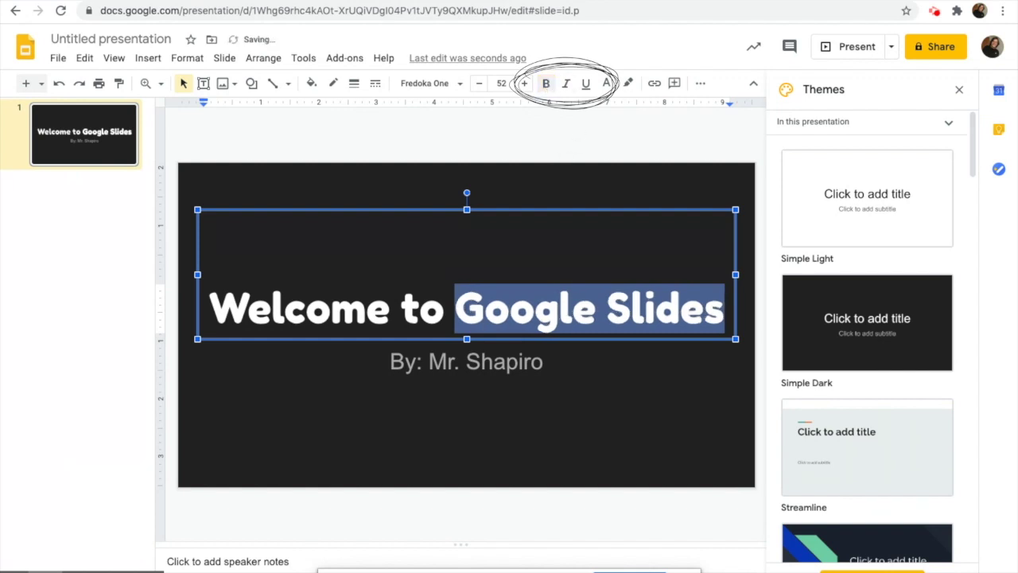
click(566, 83)
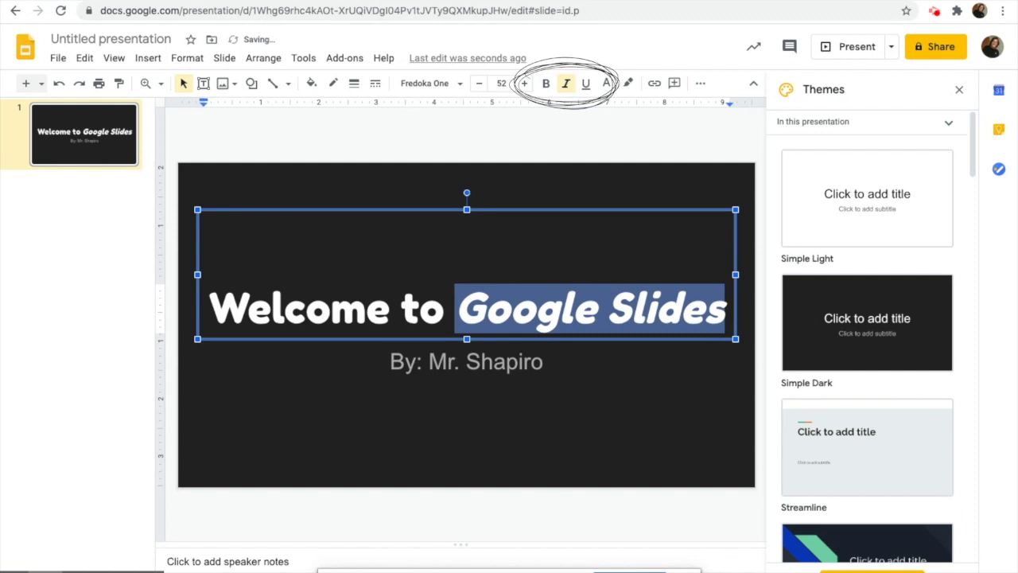
click(570, 84)
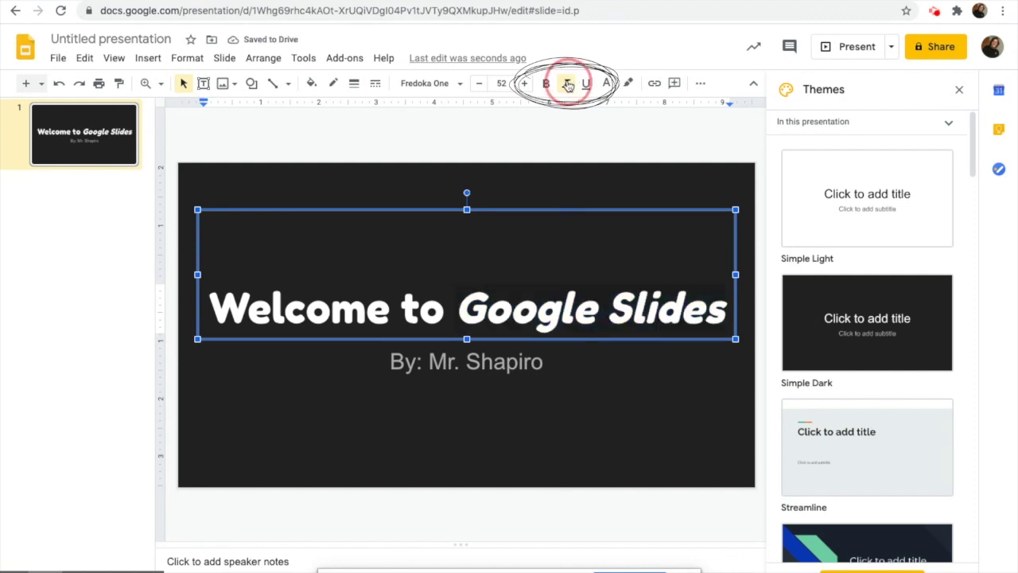
click(586, 84)
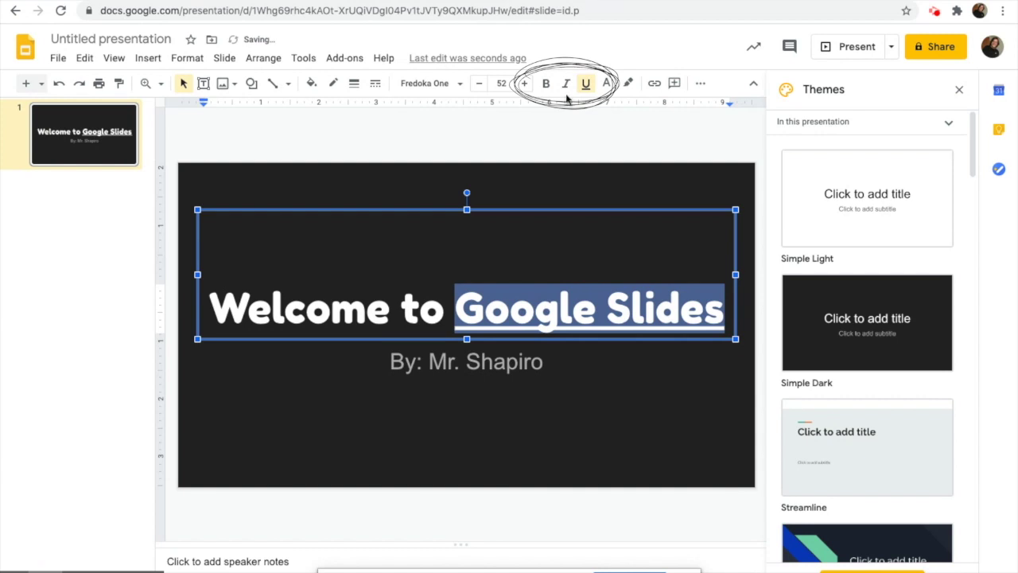
click(586, 84)
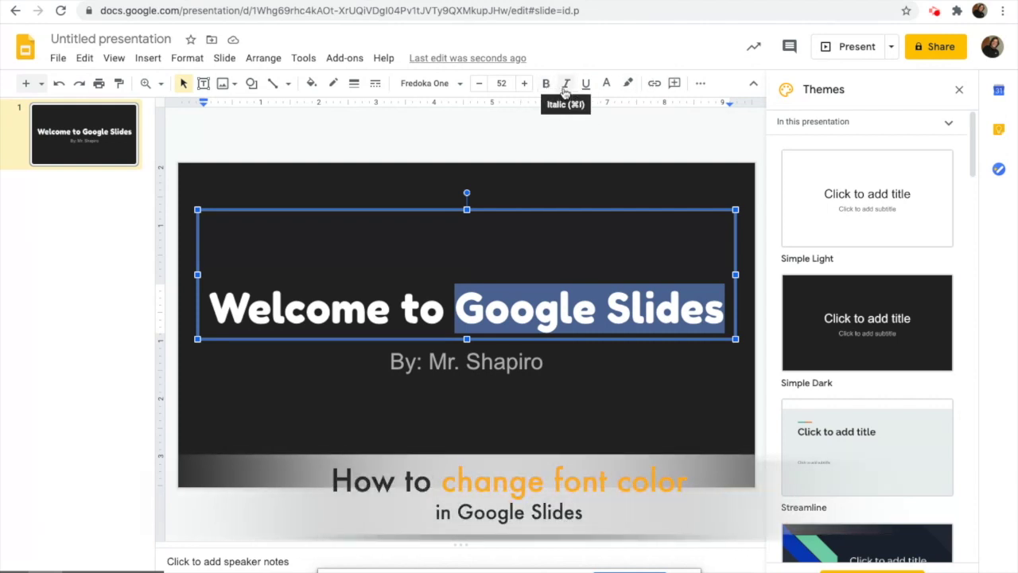
Try a light green and a blue text color on the words "Google Slides" in the title.
click(607, 85)
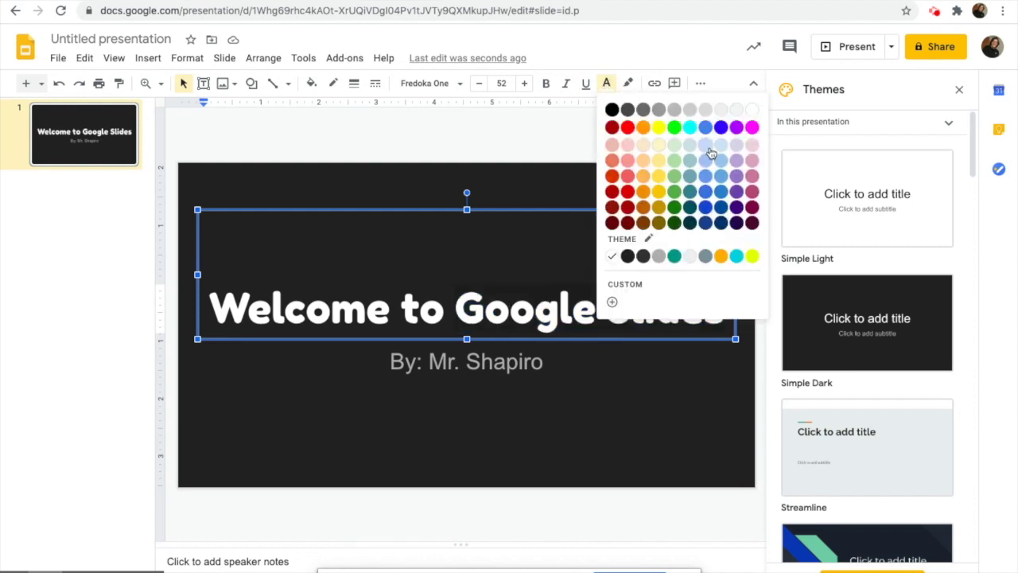
click(674, 145)
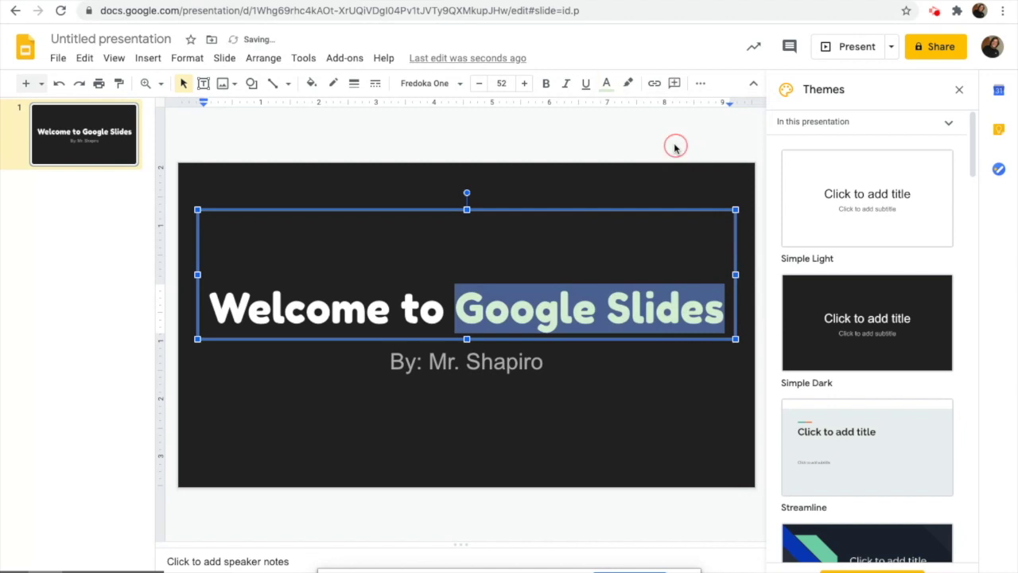
click(607, 84)
click(718, 191)
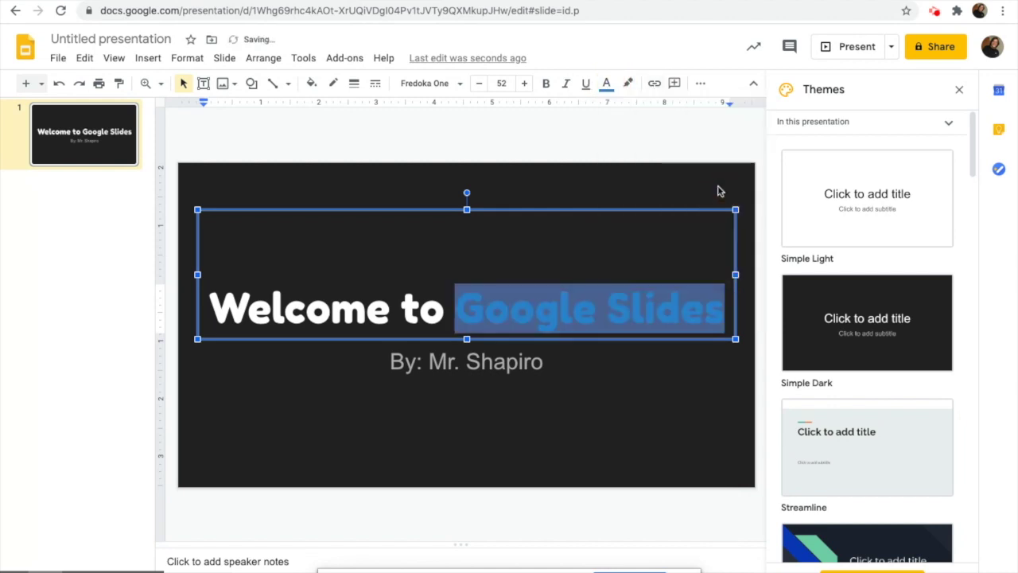
Set the text color of the words "Google Slides" in the title to light red.
click(607, 83)
click(632, 176)
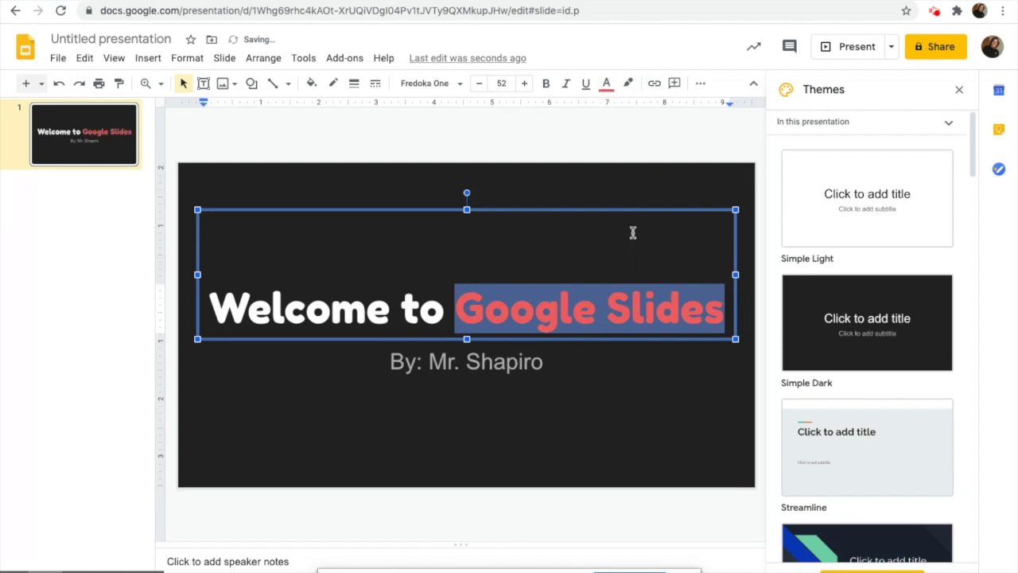
click(634, 304)
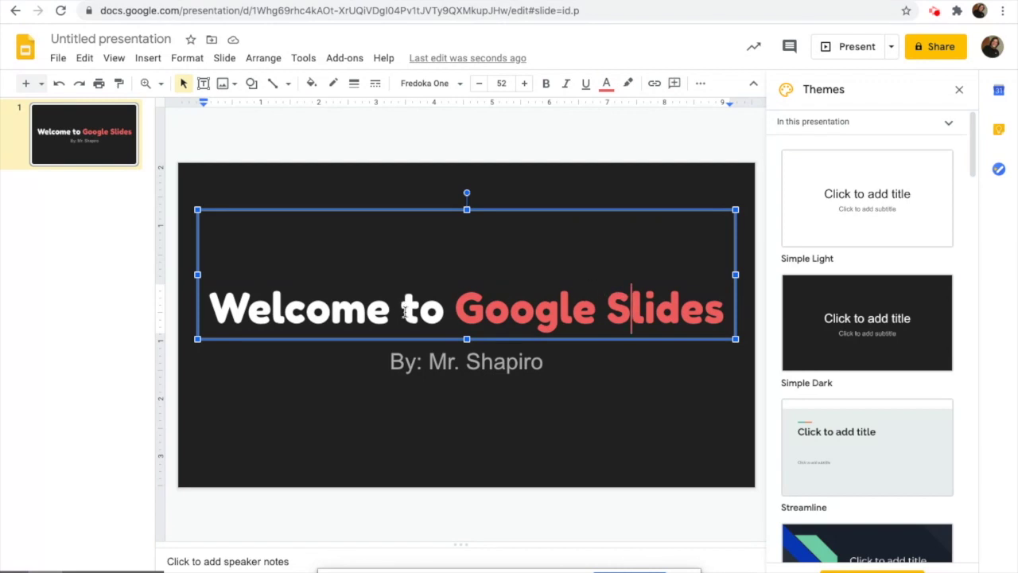
Give the word "Welcome" in the title a custom green text color, #7fe6a9.
drag(391, 310, 223, 317)
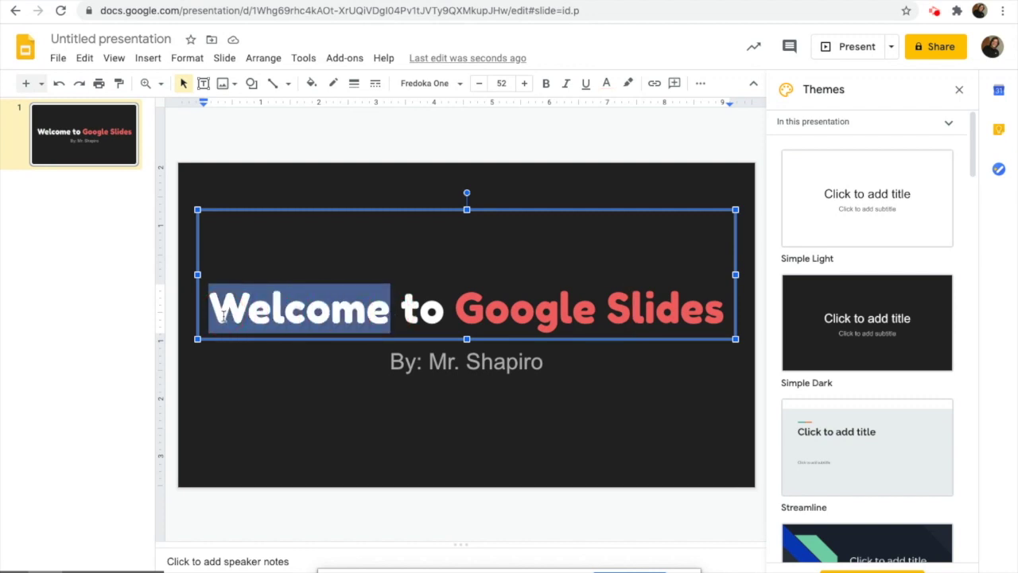
click(606, 83)
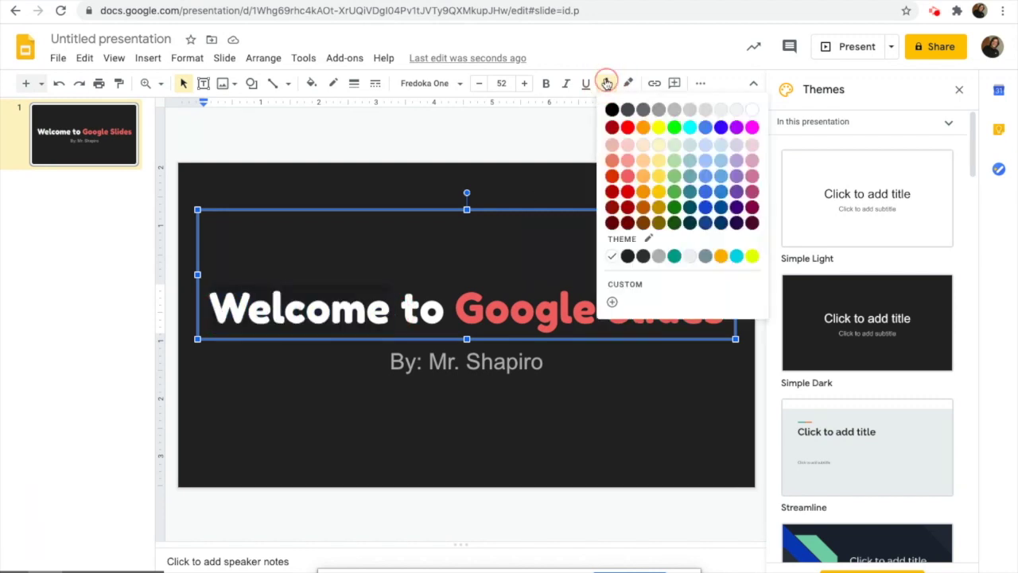
click(614, 303)
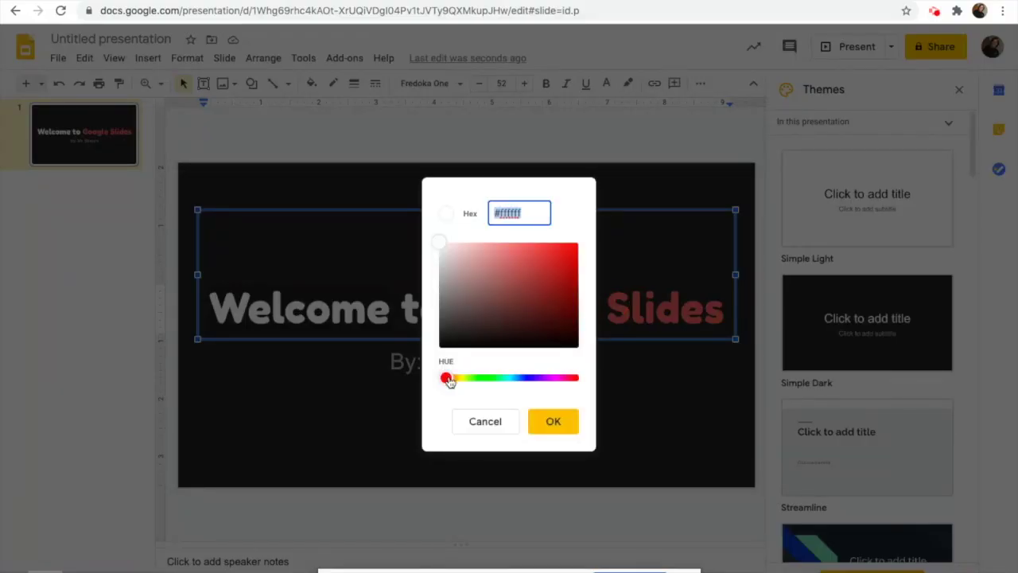
mouse_move(449, 382)
mouse_down()
mouse_move(597, 380)
mouse_move(522, 387)
mouse_move(444, 377)
mouse_up()
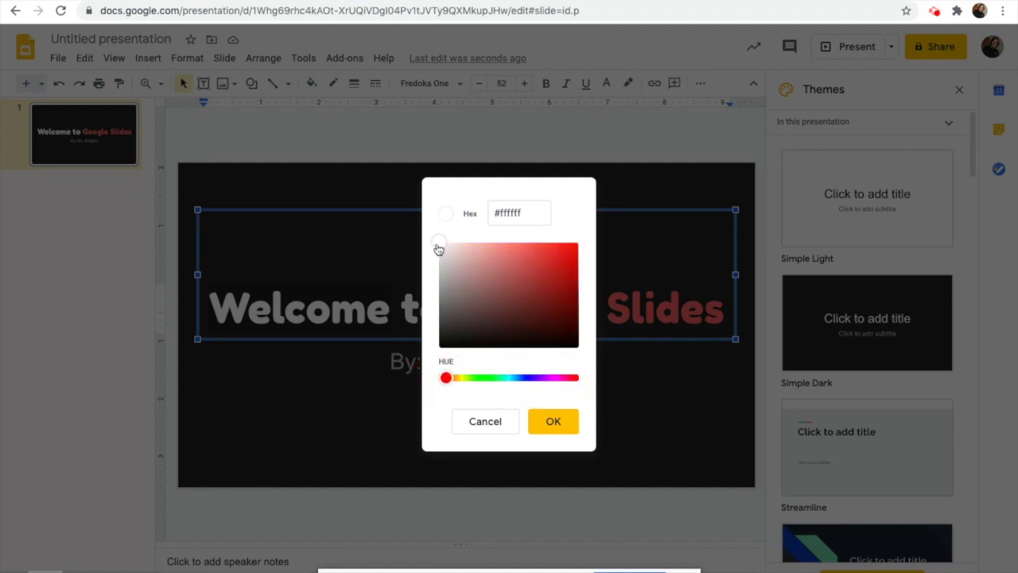
drag(438, 249, 484, 266)
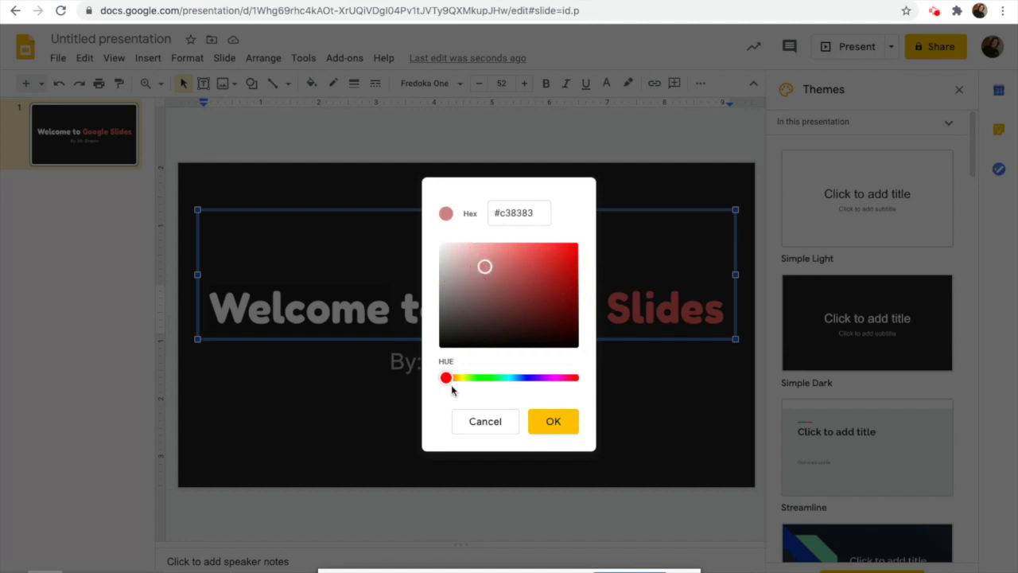
drag(446, 378, 521, 378)
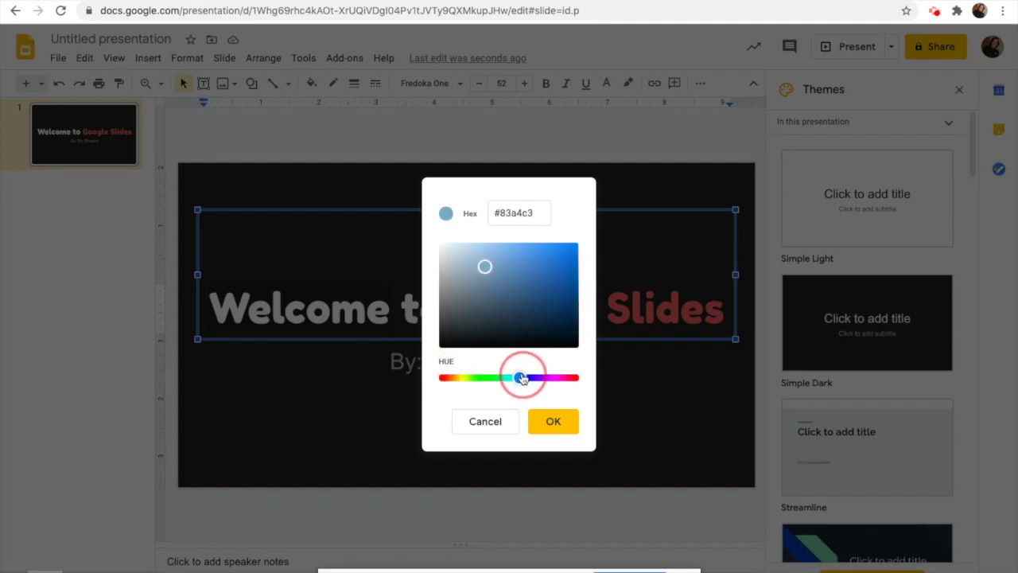
drag(485, 267, 507, 257)
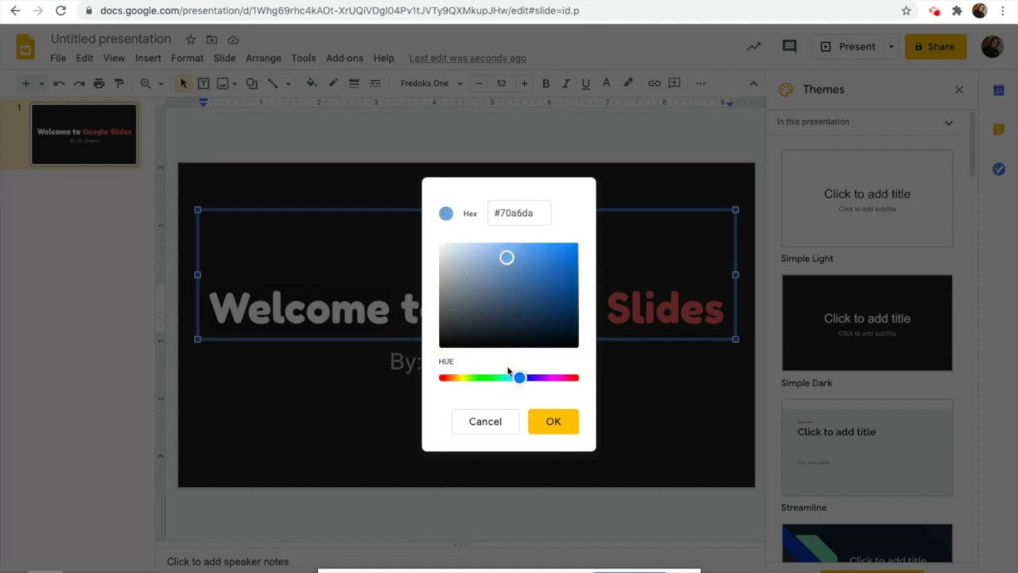
drag(520, 377, 496, 379)
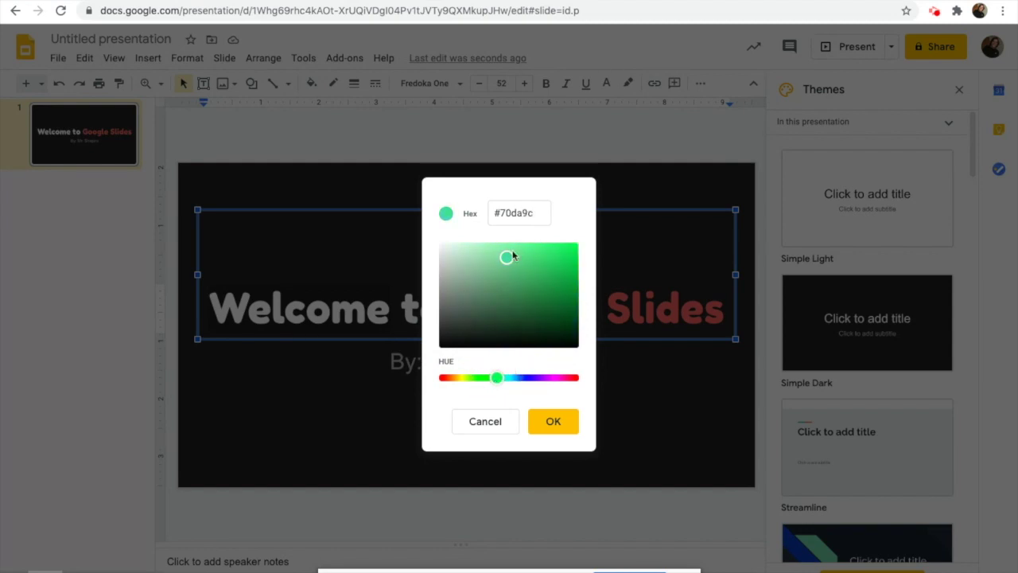
drag(509, 261, 503, 257)
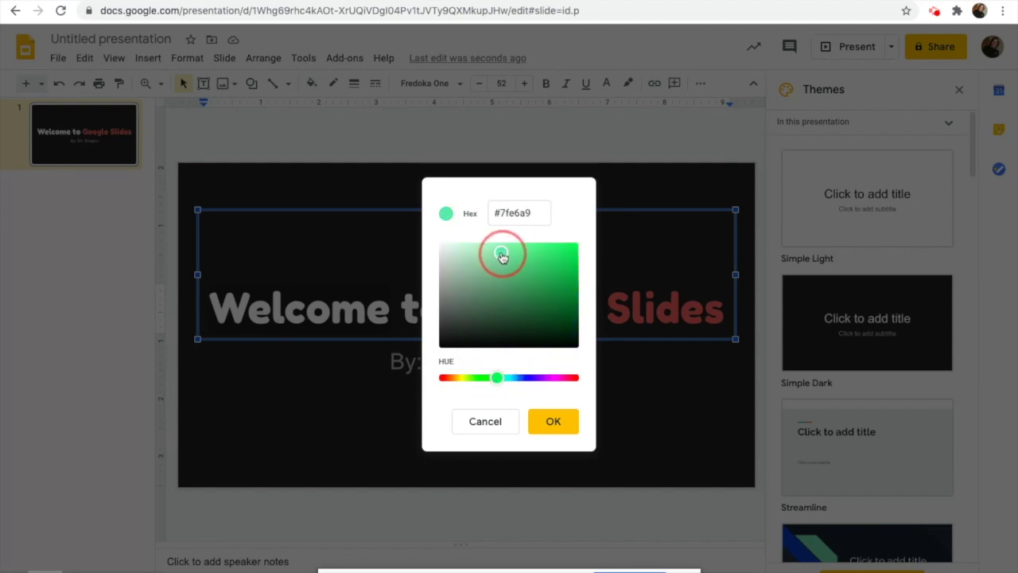
click(557, 421)
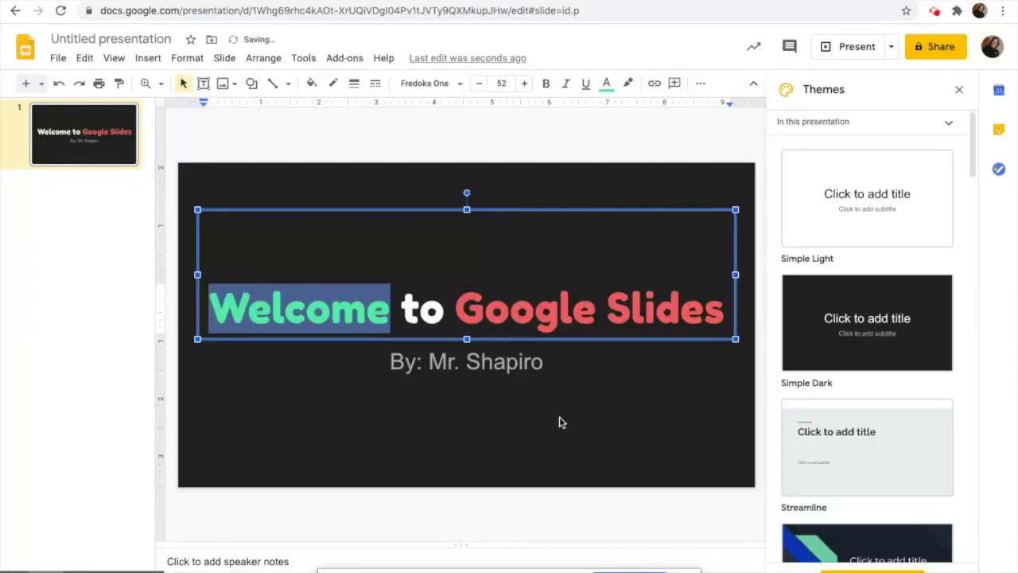
click(502, 322)
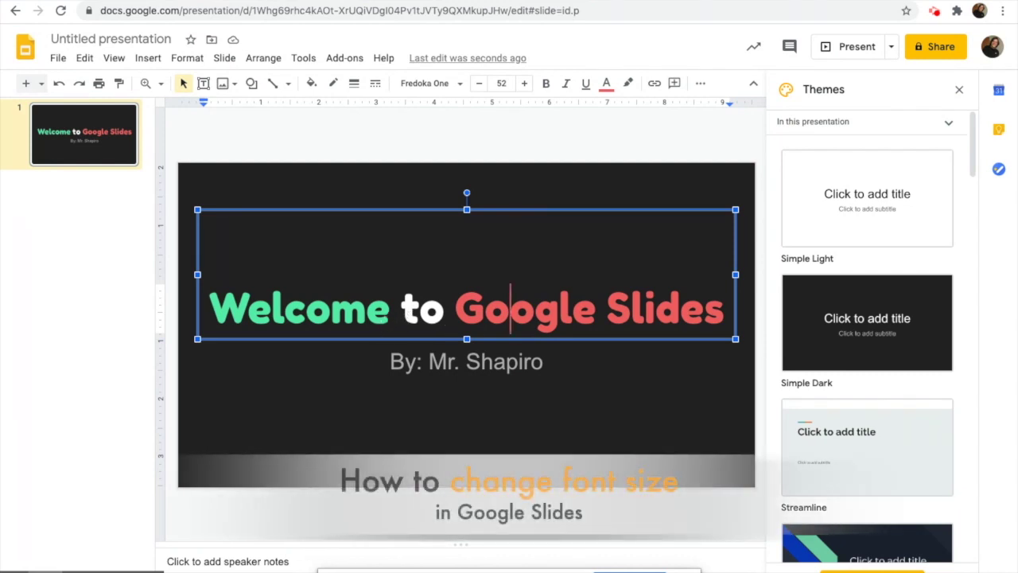
Set the font of the whole subtitle byline to Comfortaa.
click(430, 362)
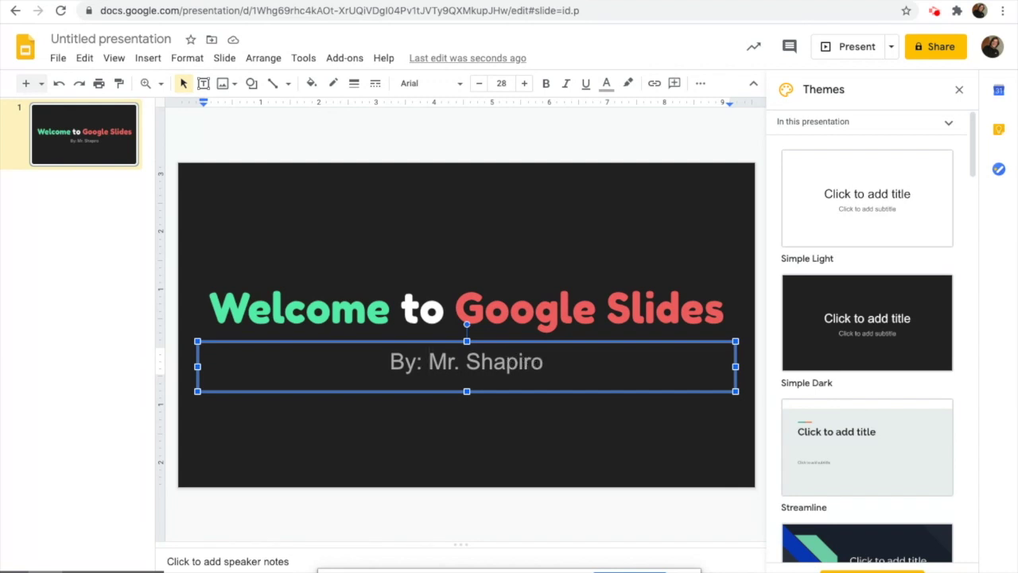
double_click(510, 362)
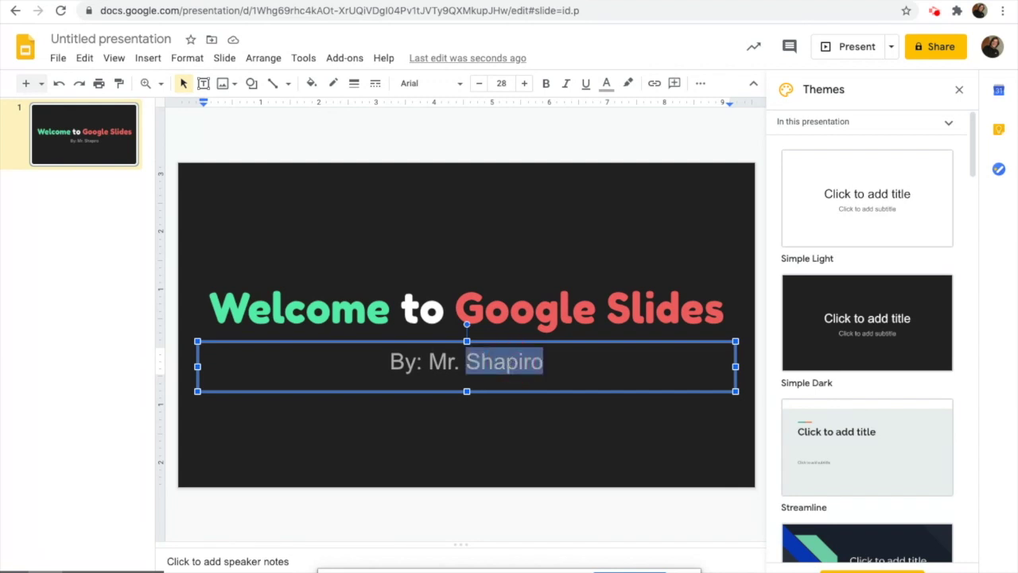
click(557, 362)
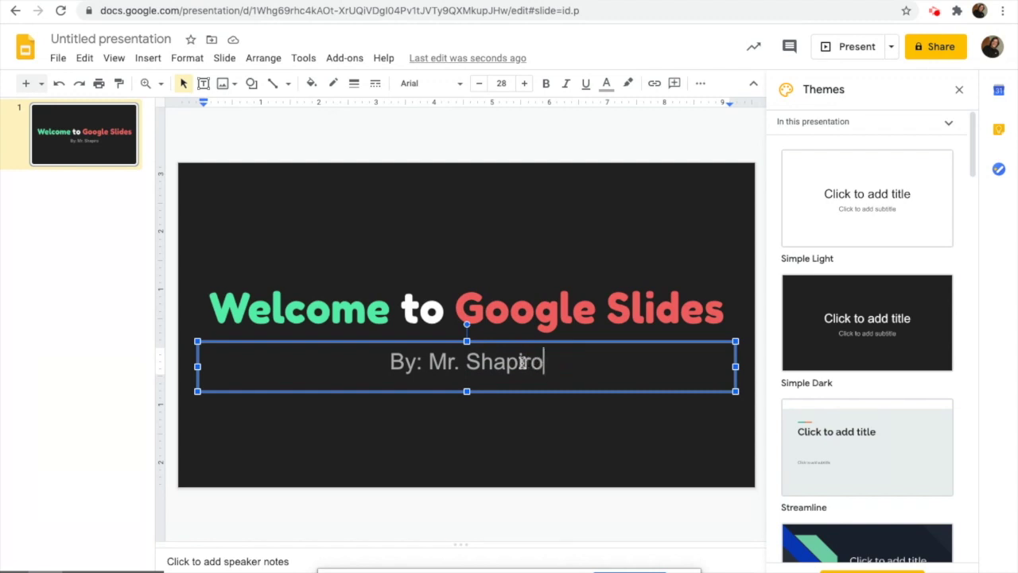
triple_click(491, 362)
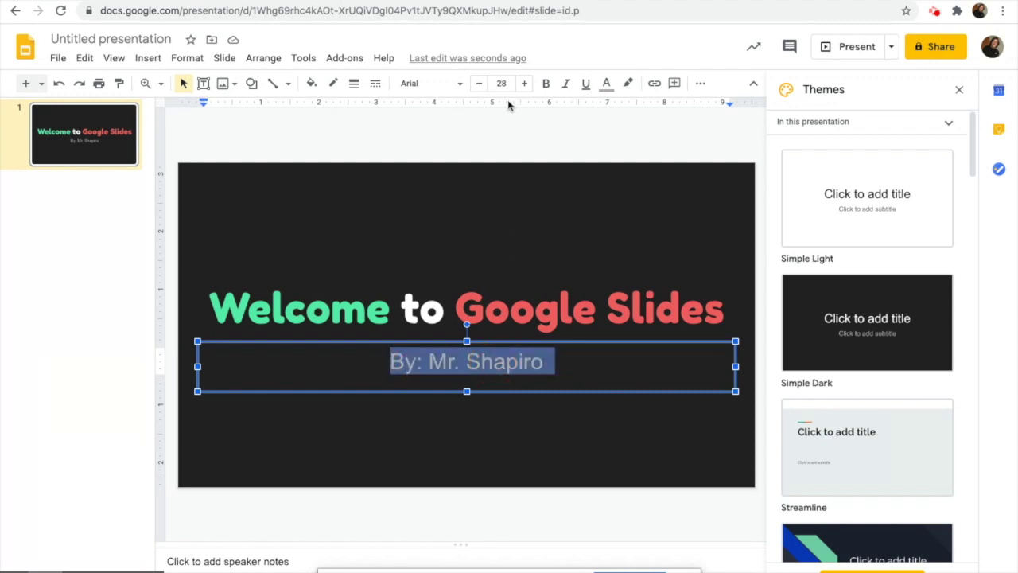
click(454, 84)
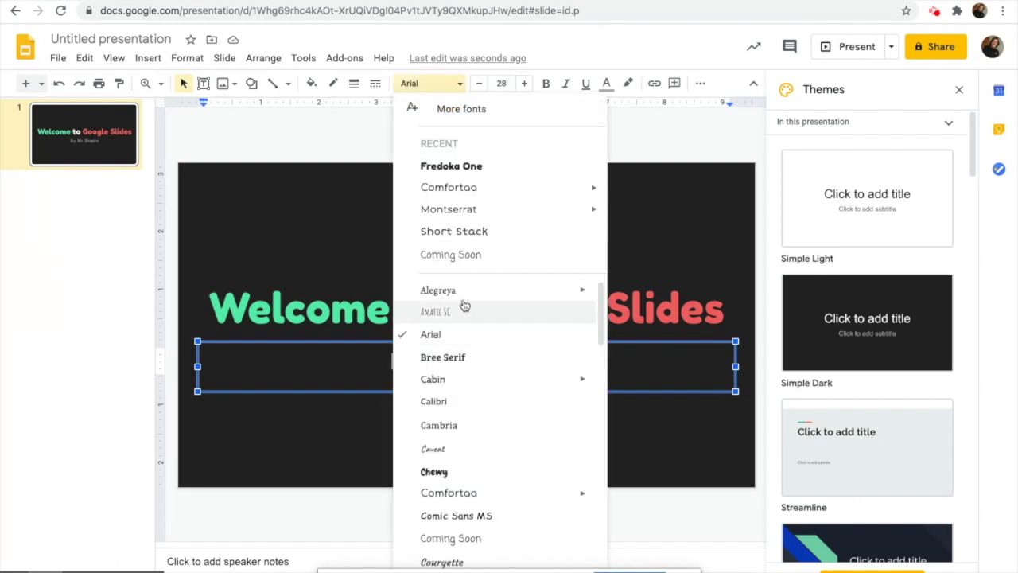
click(449, 188)
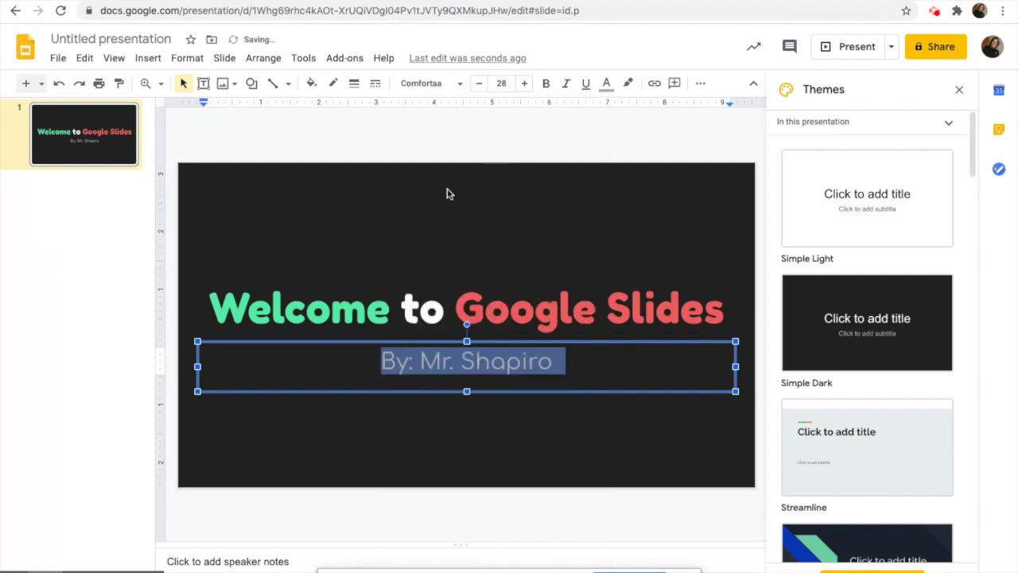
click(604, 365)
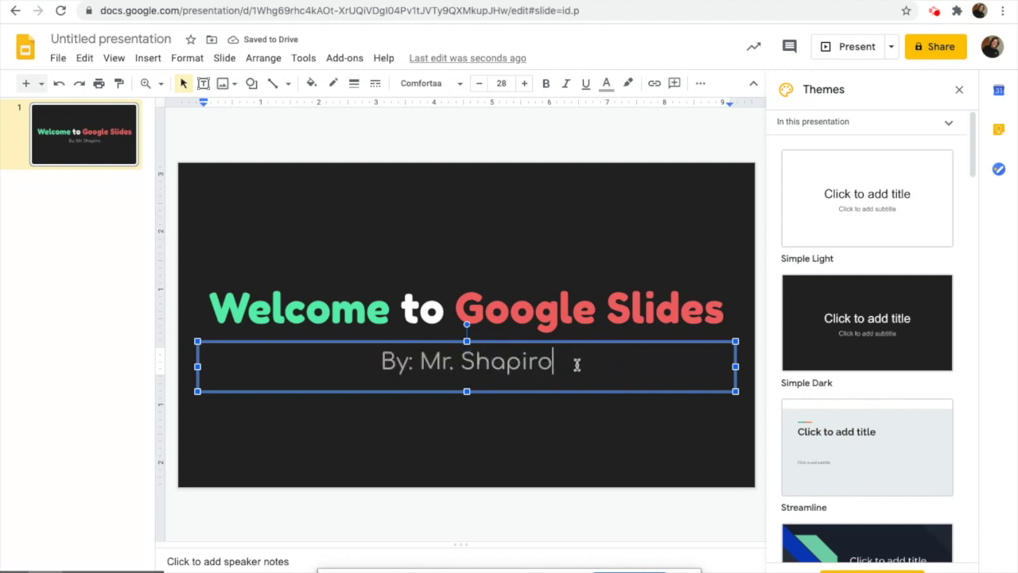
Try stepping the subtitle byline's font size up to 36 and back down to 28.
drag(559, 359, 342, 358)
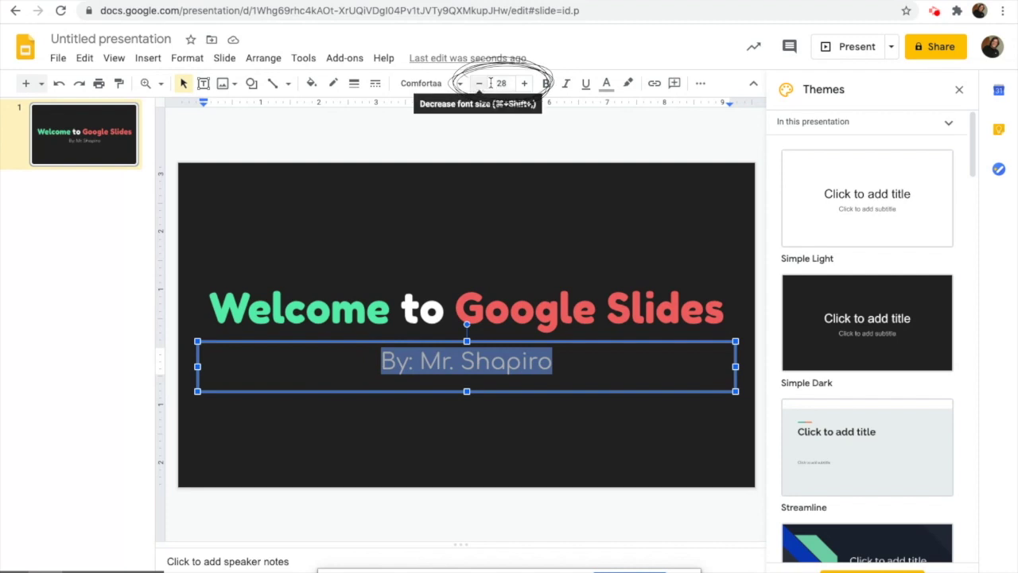
click(527, 83)
click(527, 83)
click(527, 83)
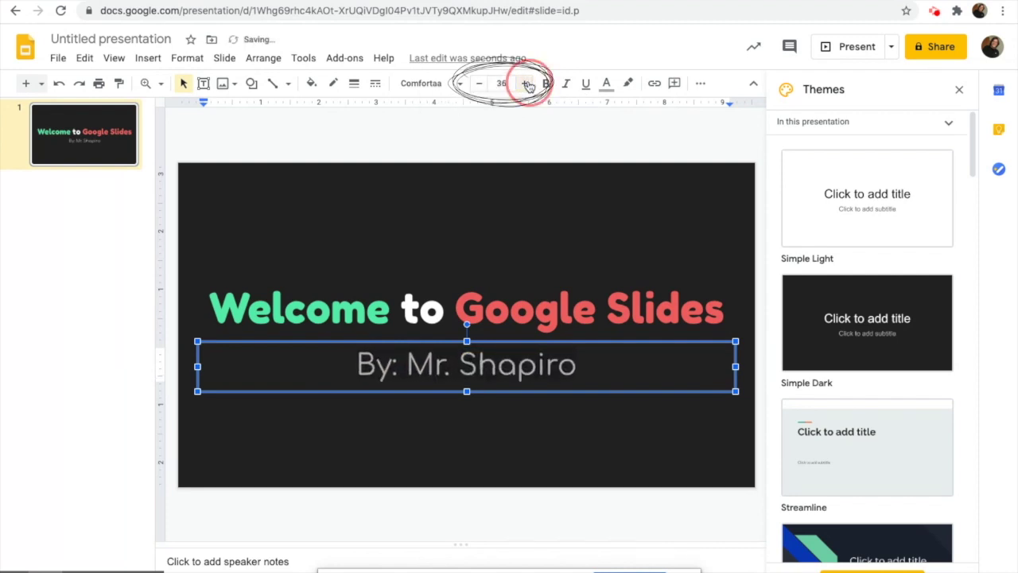
click(479, 83)
click(480, 85)
click(482, 85)
click(482, 88)
click(482, 88)
click(482, 88)
click(483, 88)
click(483, 88)
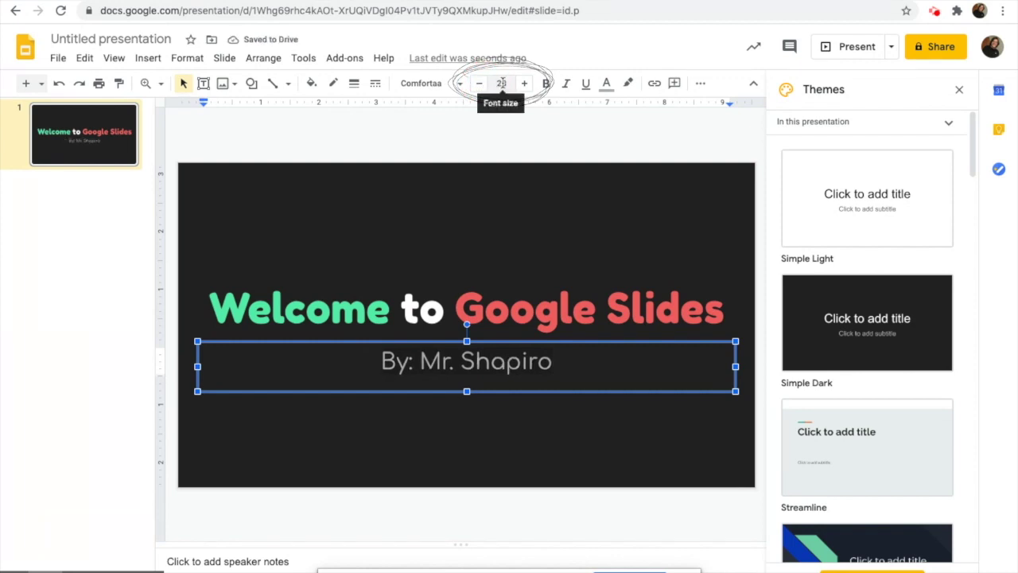
Try font sizes 14 and 24 on the subtitle byline.
click(501, 83)
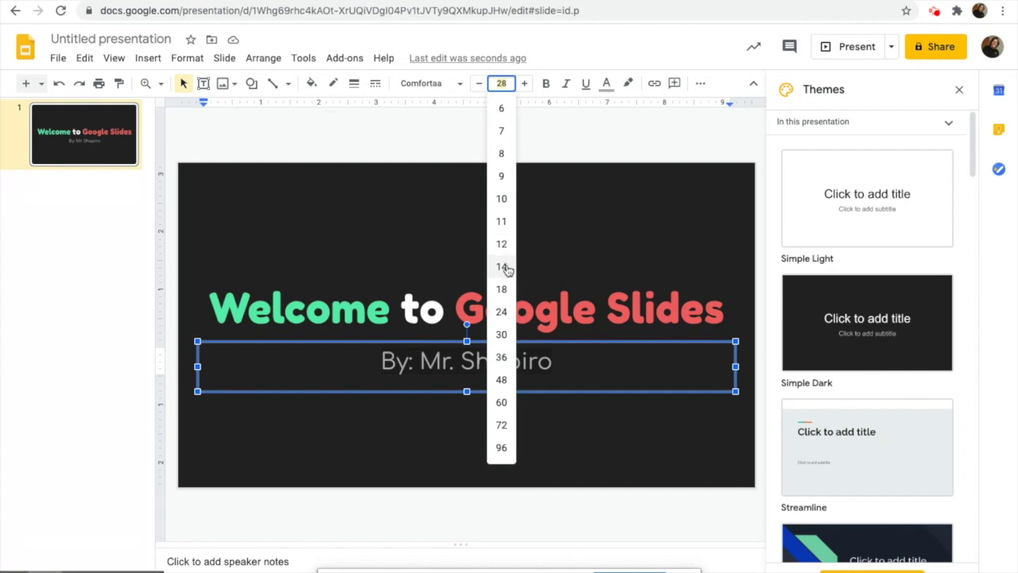
click(506, 269)
click(501, 83)
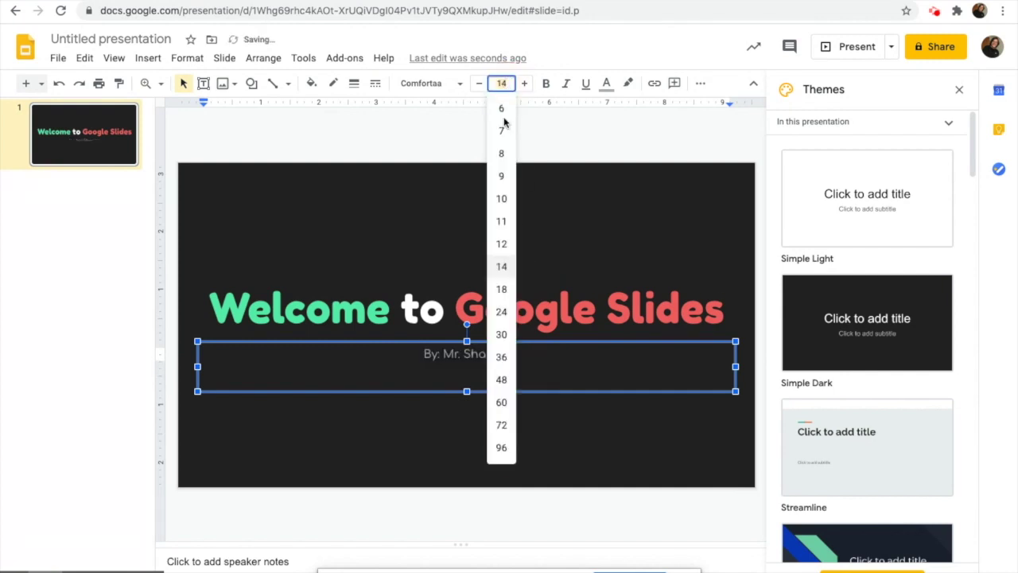
click(502, 312)
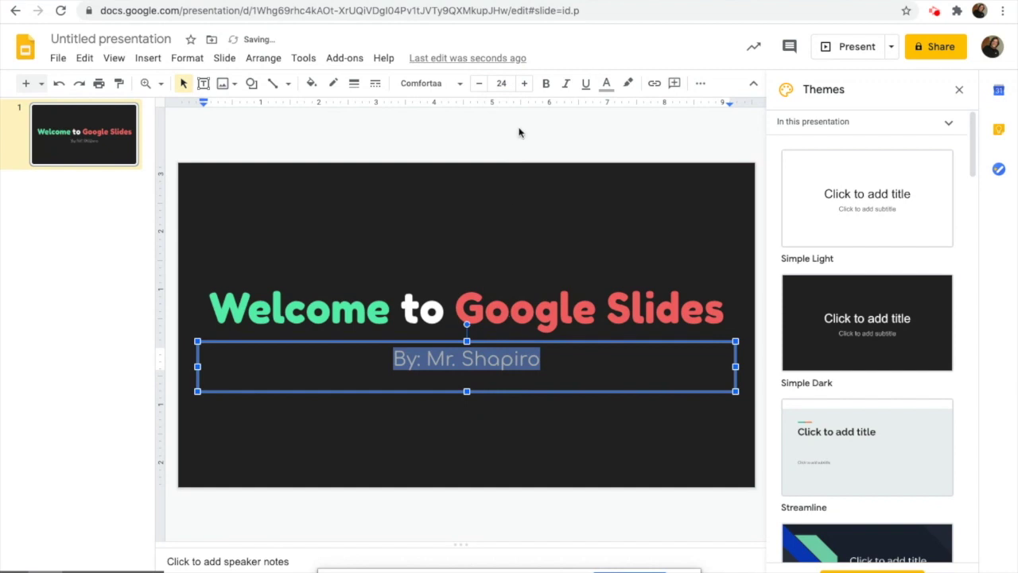
Set the font size of the whole subtitle byline to 36.
click(501, 83)
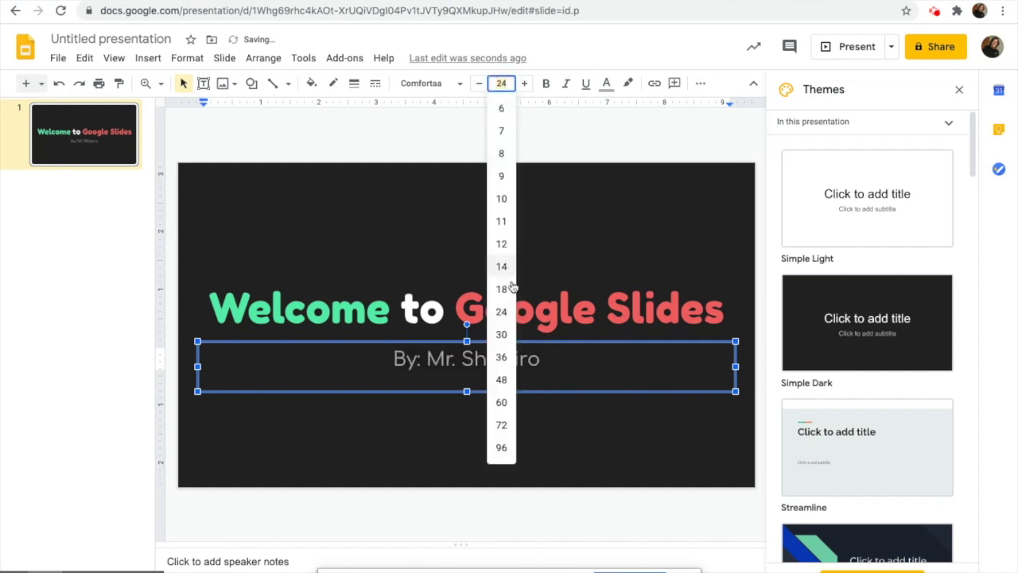
click(502, 357)
click(587, 358)
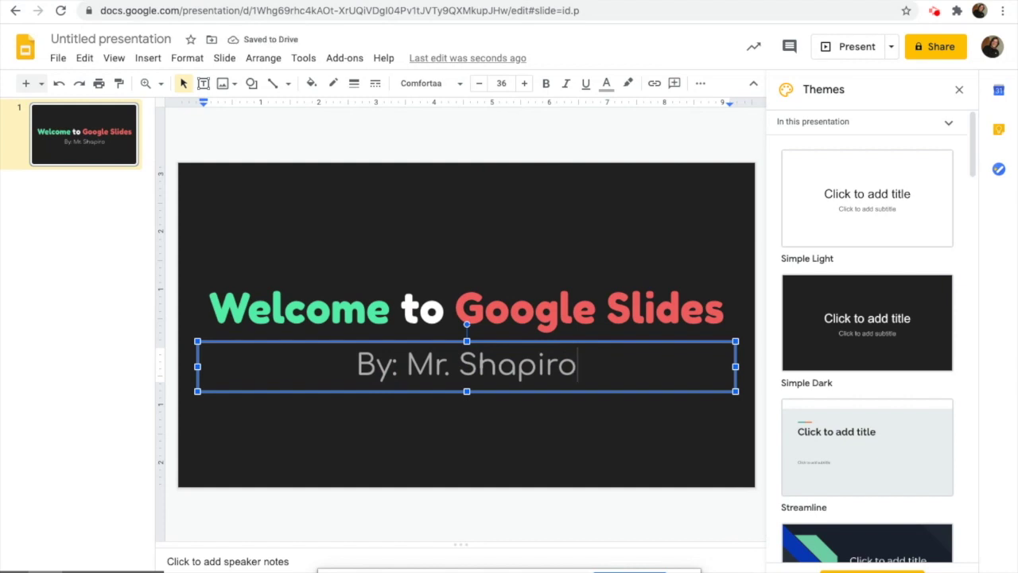
double_click(544, 370)
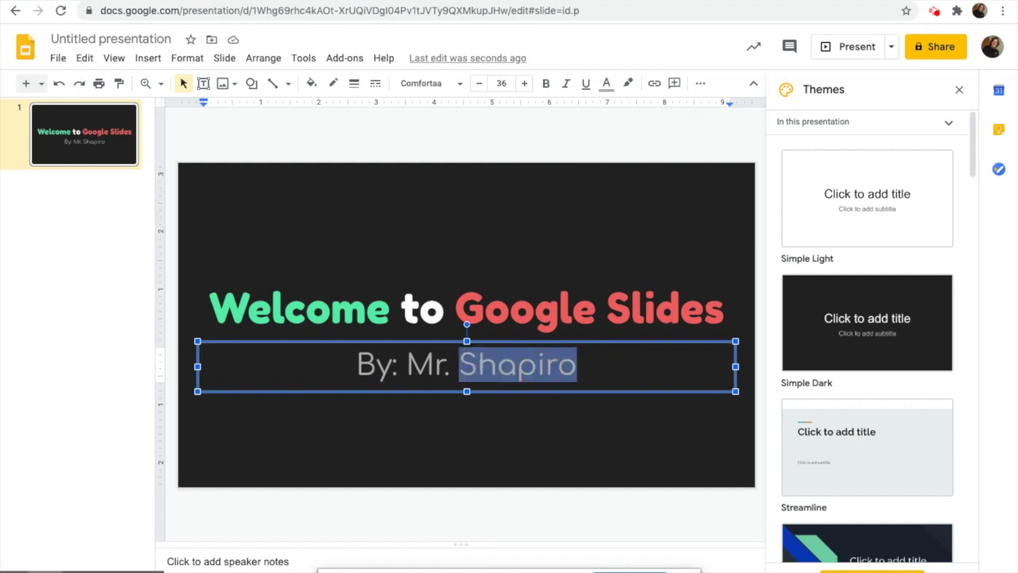
triple_click(589, 367)
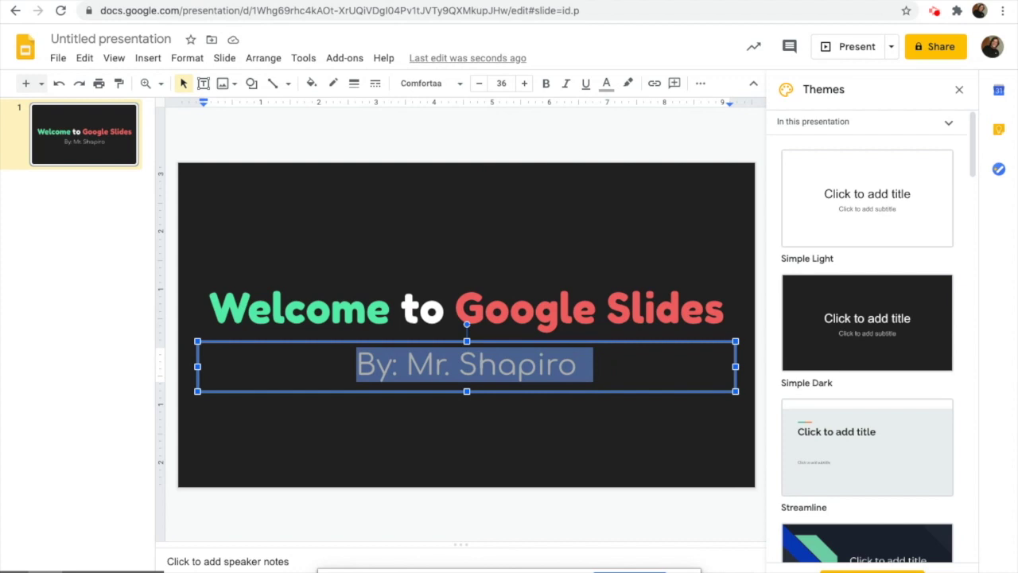
click(575, 367)
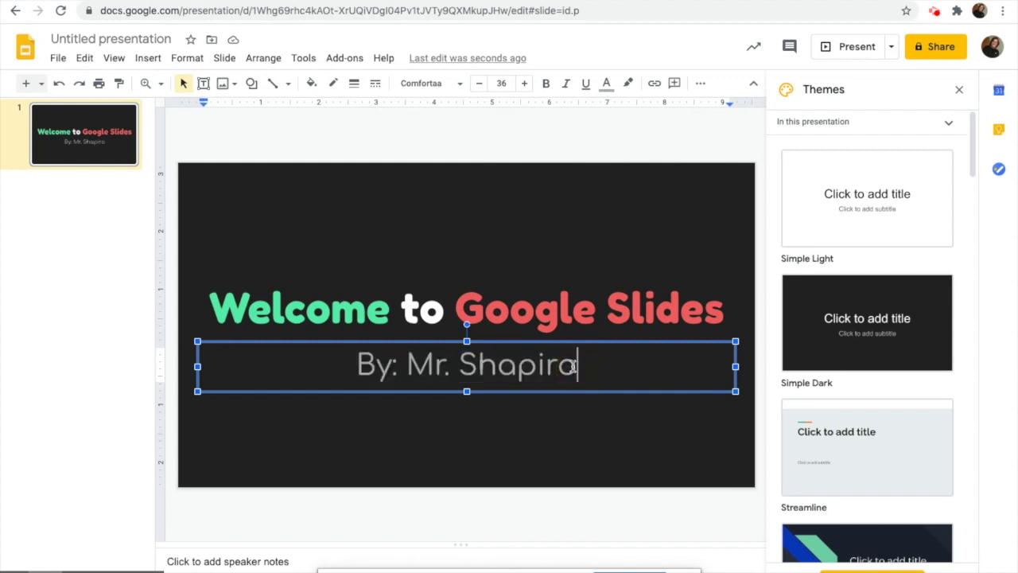
click(596, 412)
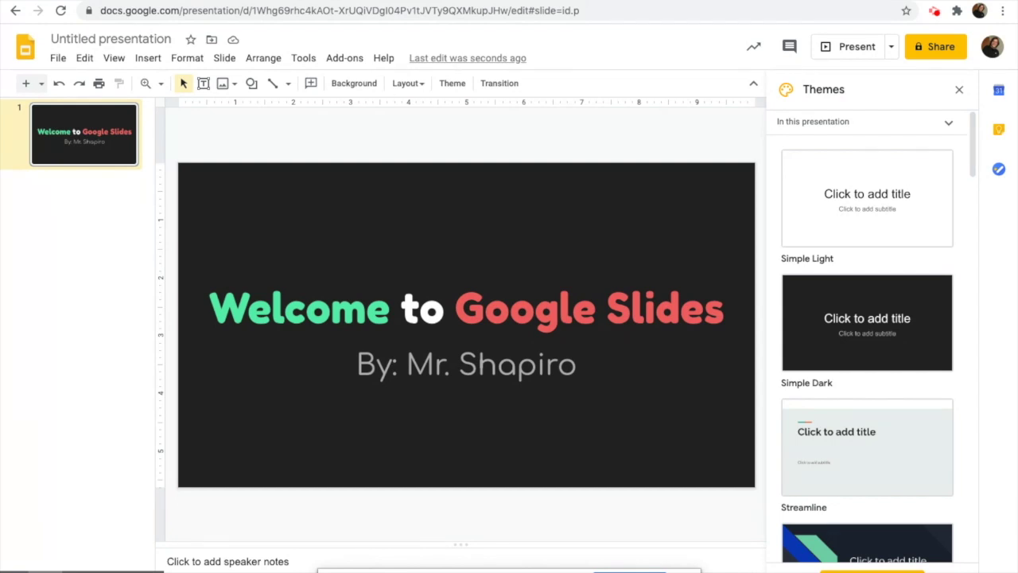
click(525, 317)
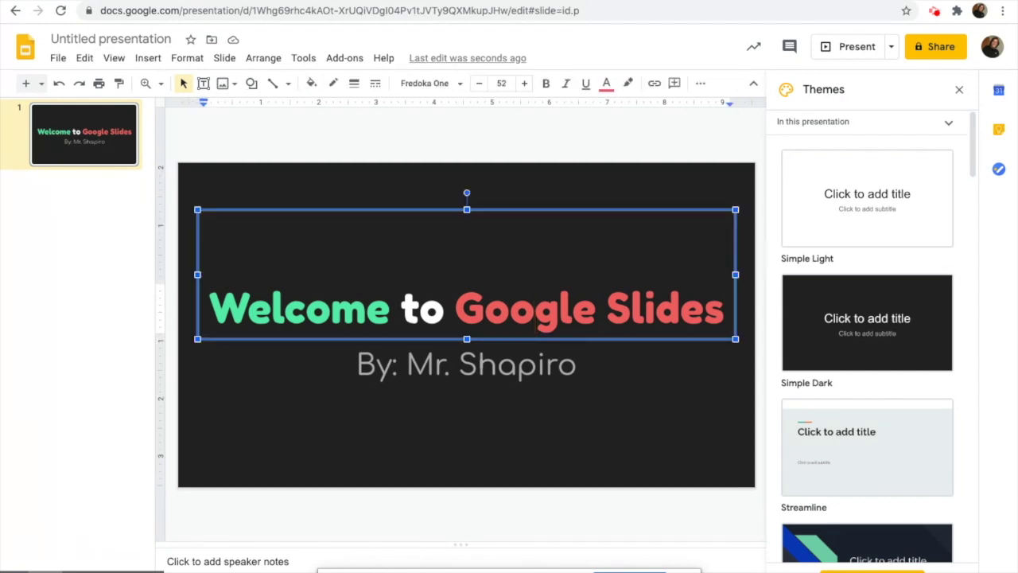
click(513, 363)
click(506, 314)
click(504, 362)
click(504, 315)
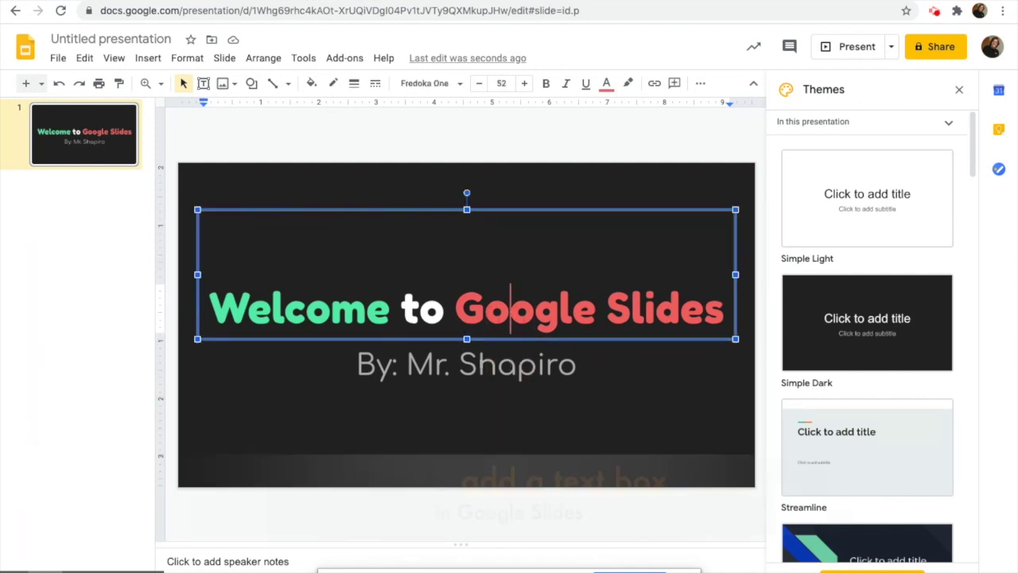
click(312, 142)
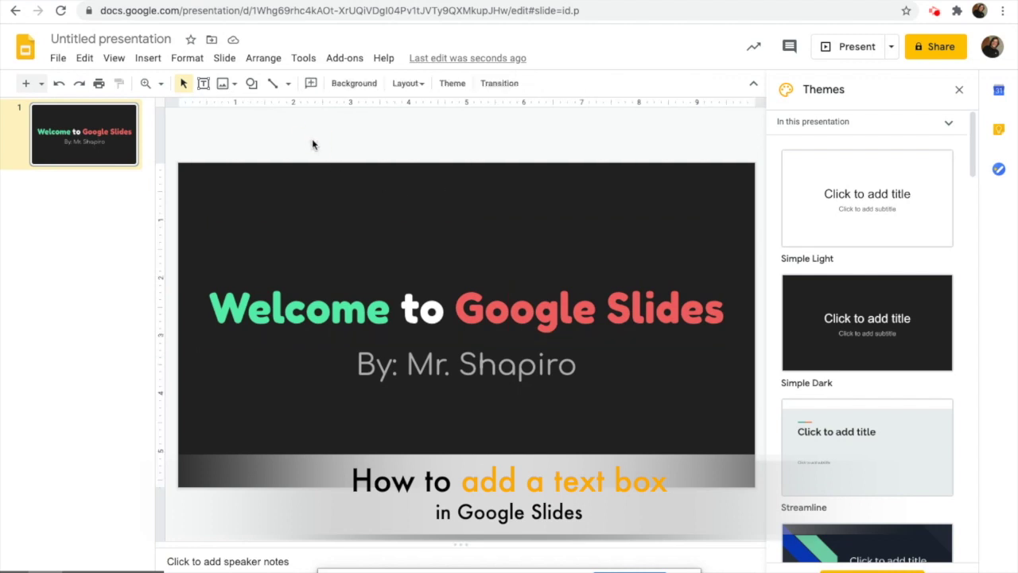
Draw a text box about 5.6 by 1.3 in above the title and enter "Hello, everyone!" in white.
click(203, 84)
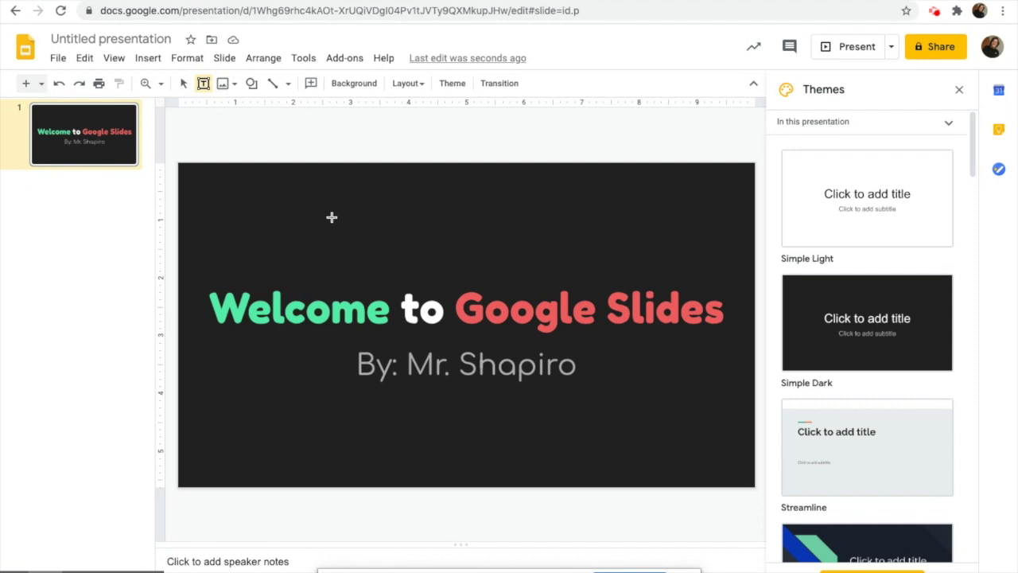
click(295, 198)
drag(296, 199, 620, 275)
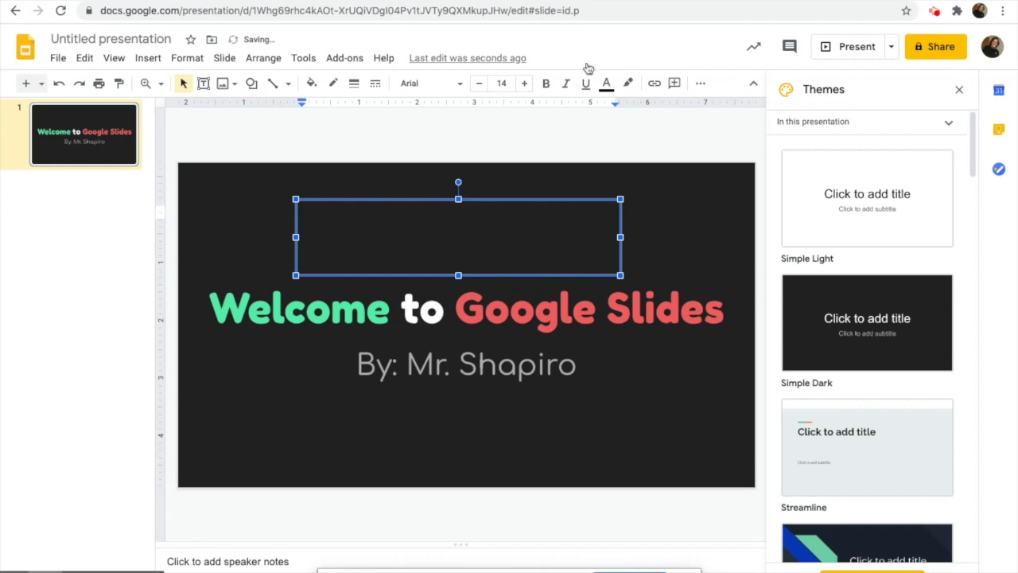
click(606, 83)
click(754, 108)
text(Hello, everyone!)
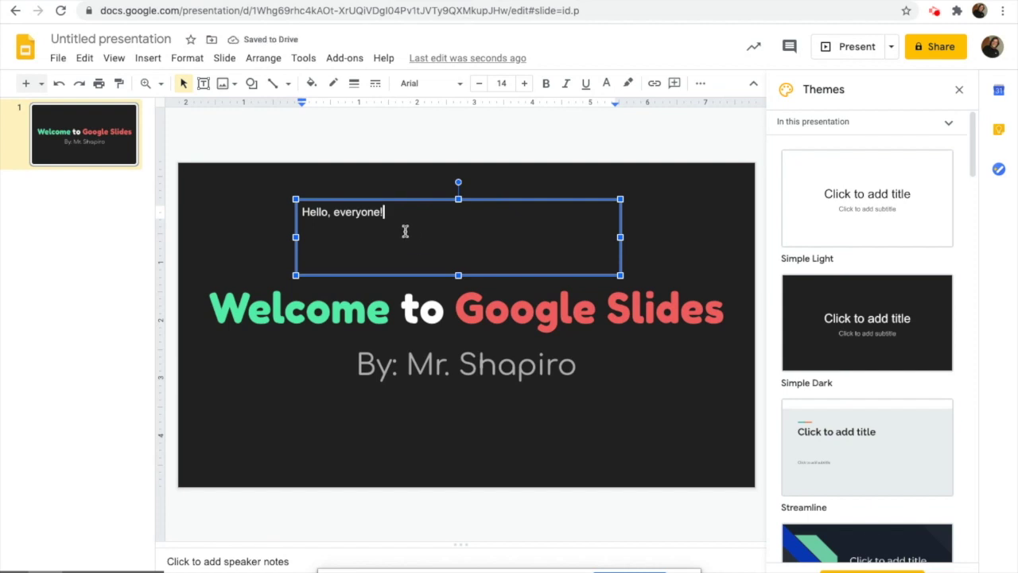
triple_click(363, 212)
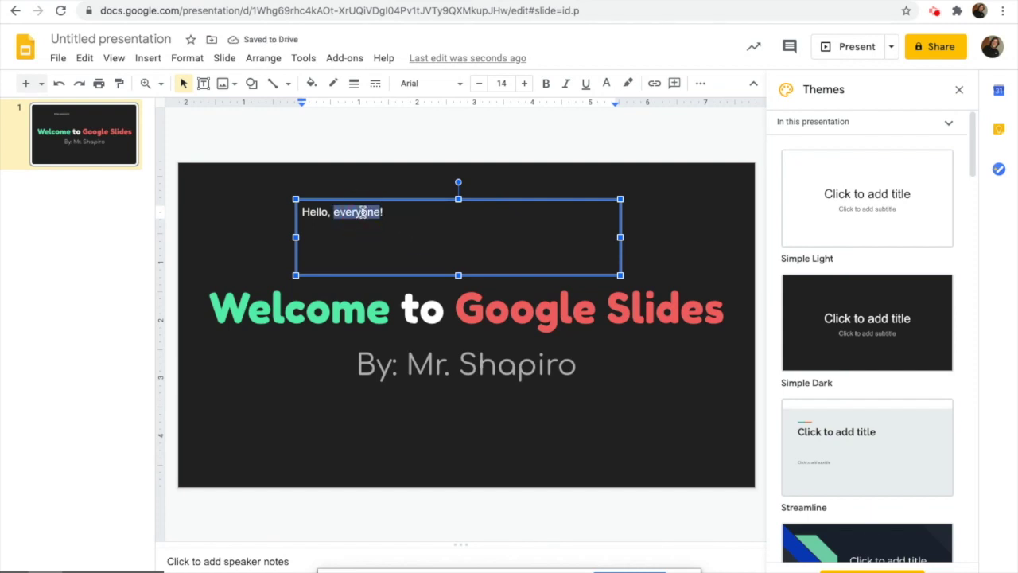
click(461, 217)
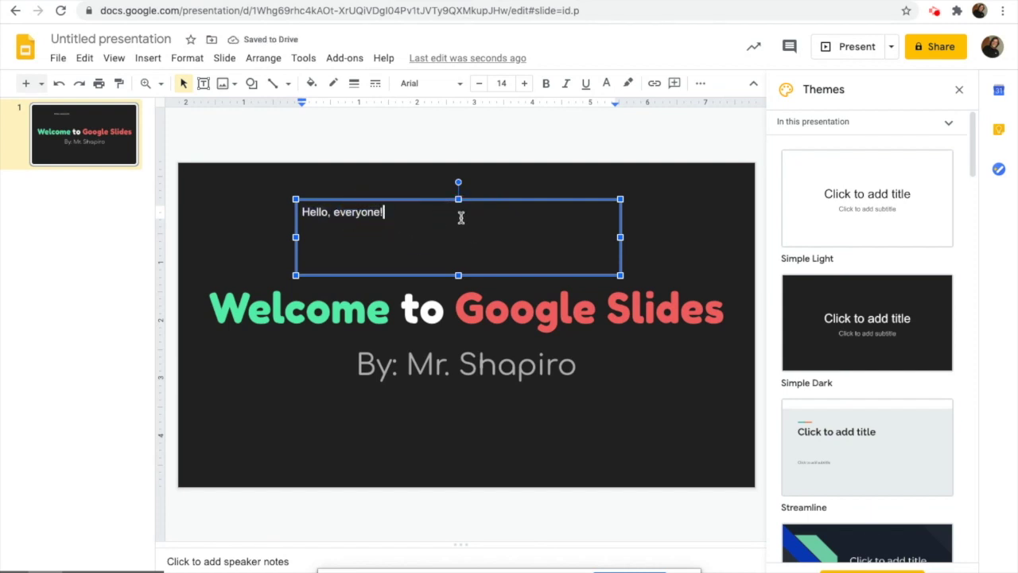
click(678, 203)
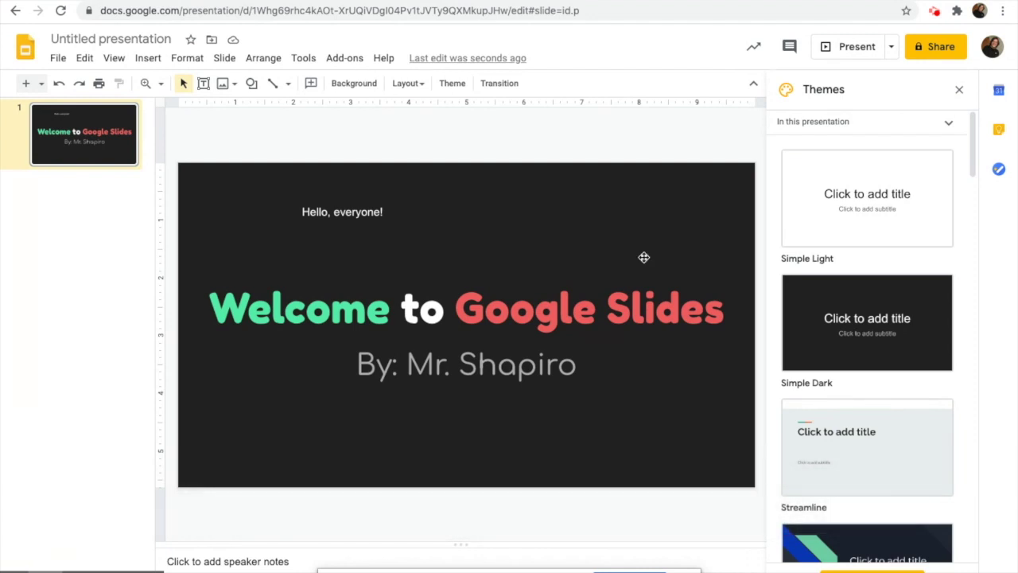
Resize the "Hello, everyone!" text box to about 2.8 by 1 in, and try deleting and restoring it.
click(350, 210)
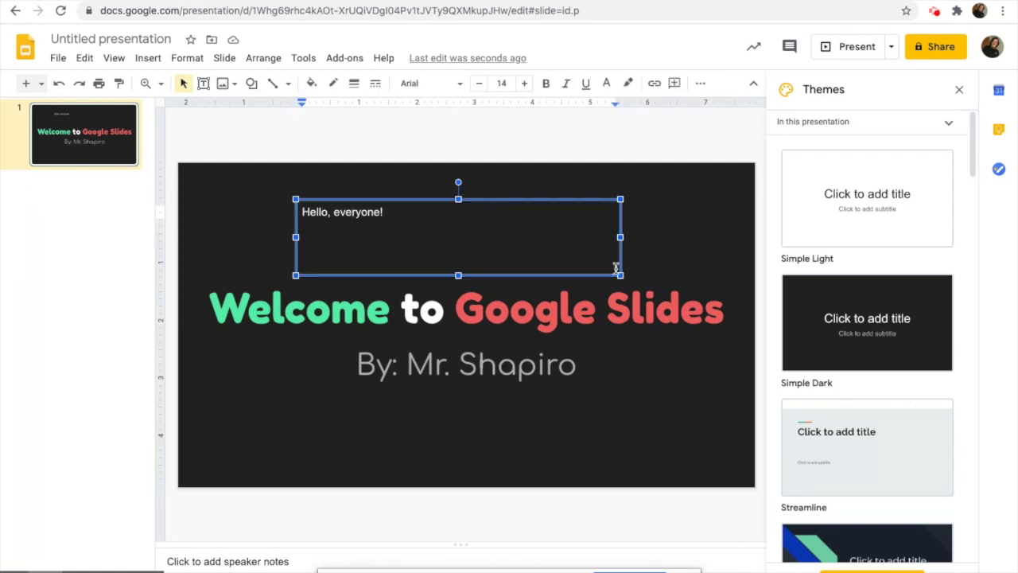
drag(458, 275, 460, 226)
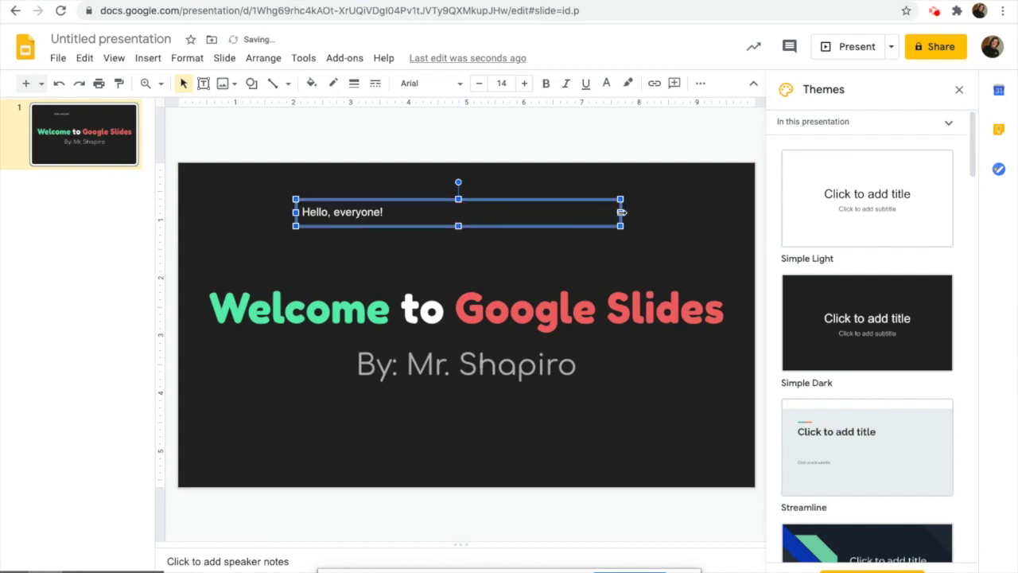
drag(621, 212, 457, 207)
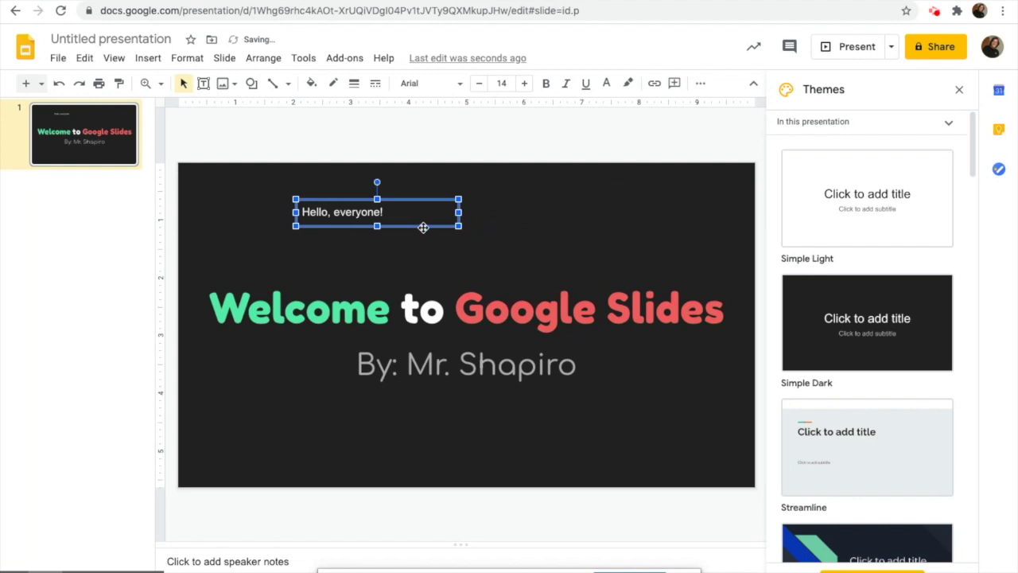
drag(377, 226, 377, 259)
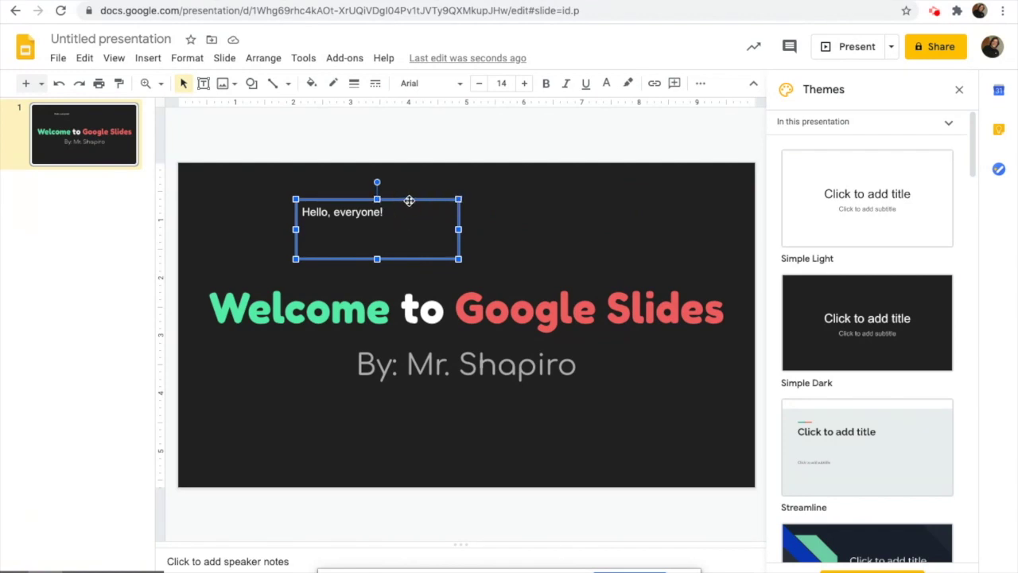
key(Delete)
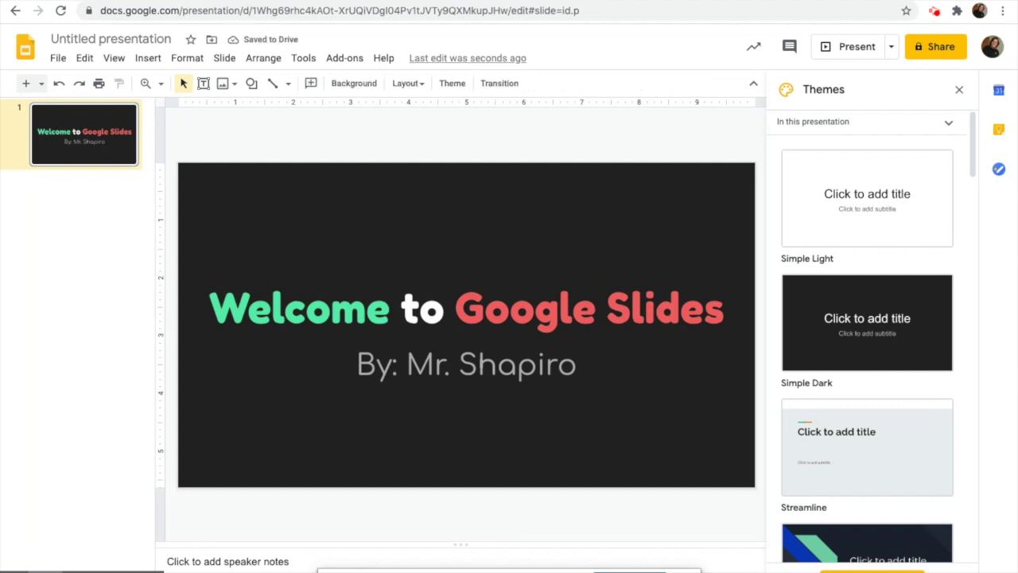
key(ctrl+z)
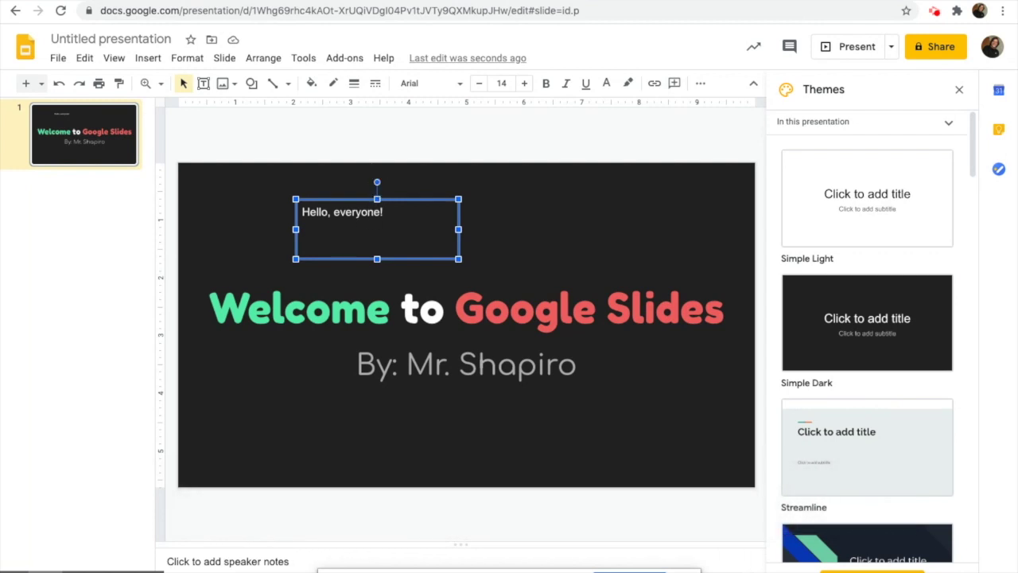
Tilt and reposition the "Hello, everyone!" text box above the title, and delete it from the slide.
drag(377, 182, 609, 215)
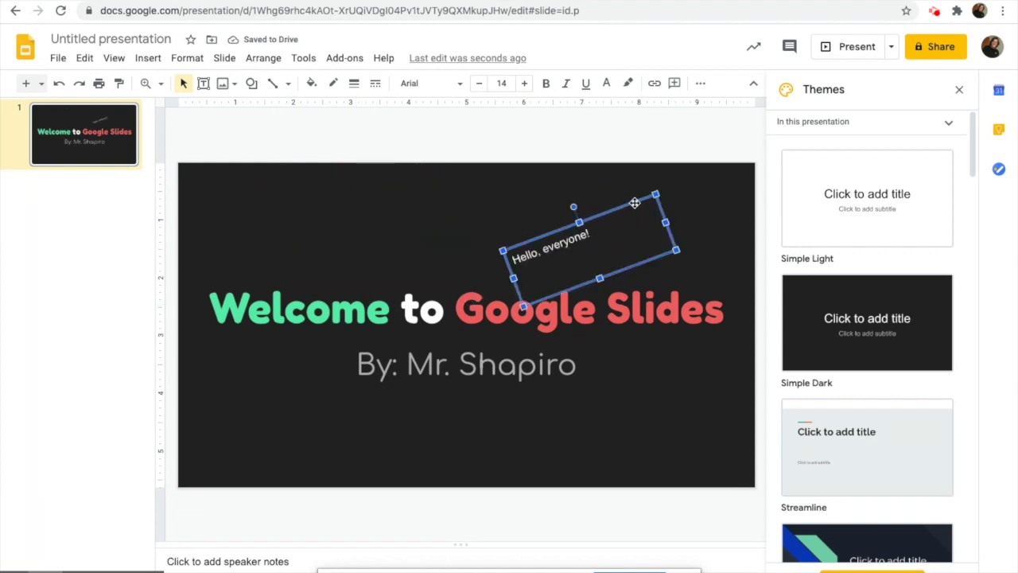
drag(632, 204, 485, 193)
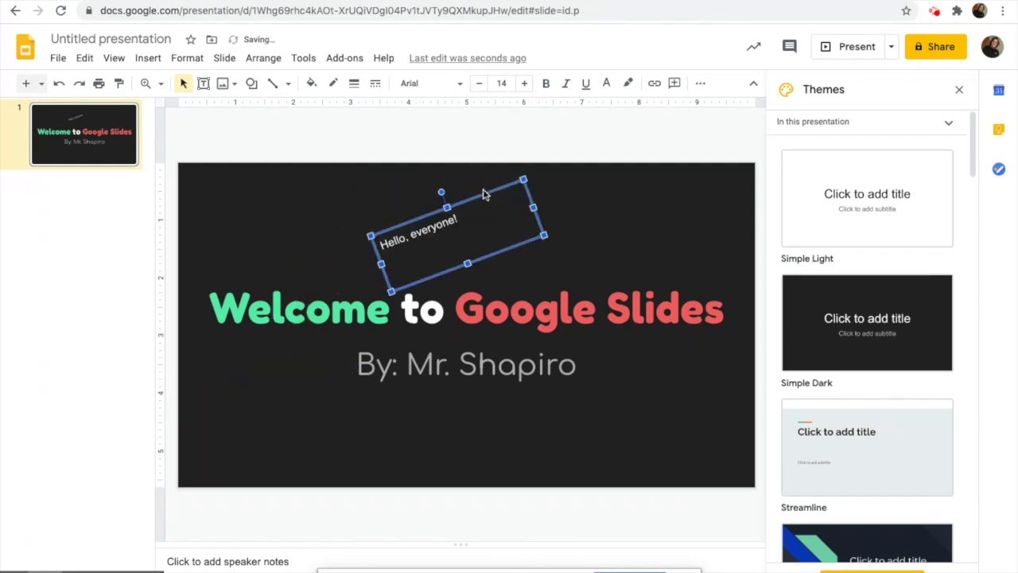
key(Delete)
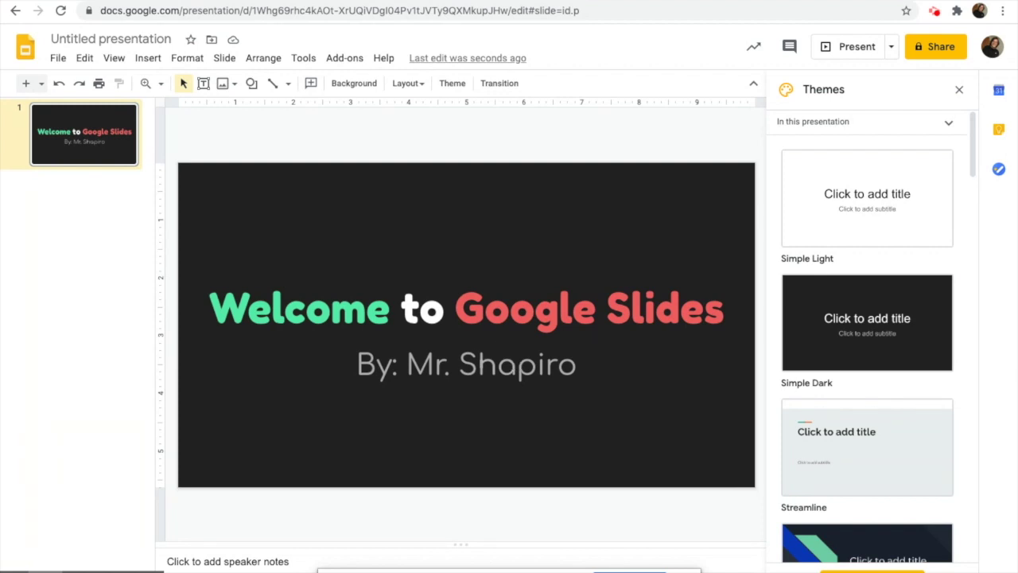
click(493, 322)
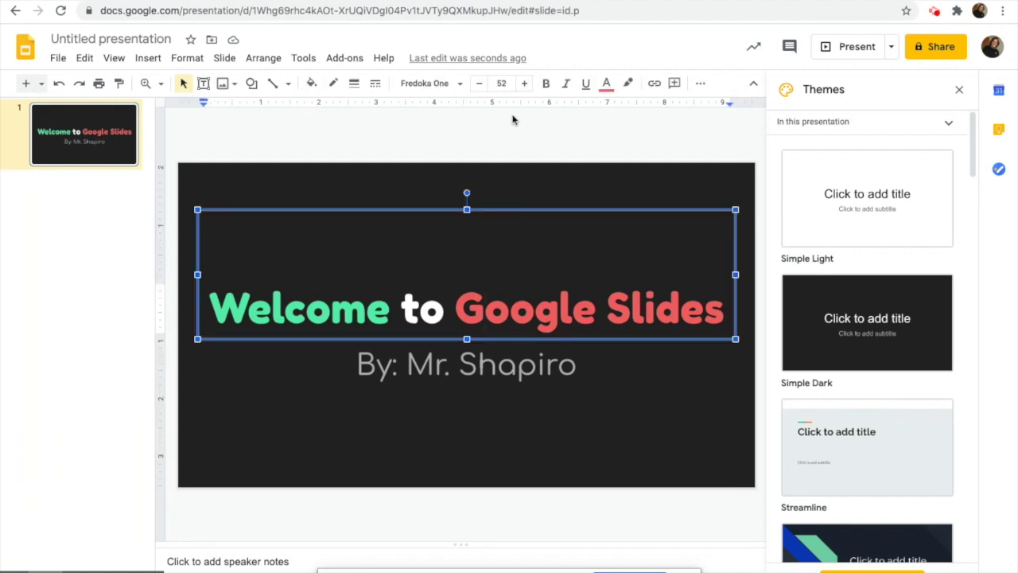
click(624, 372)
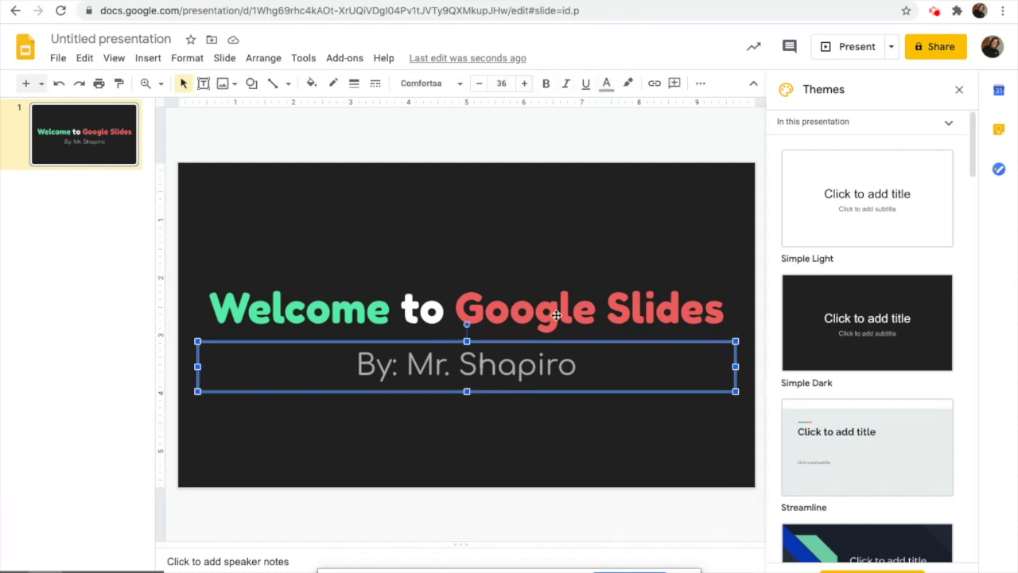
click(549, 314)
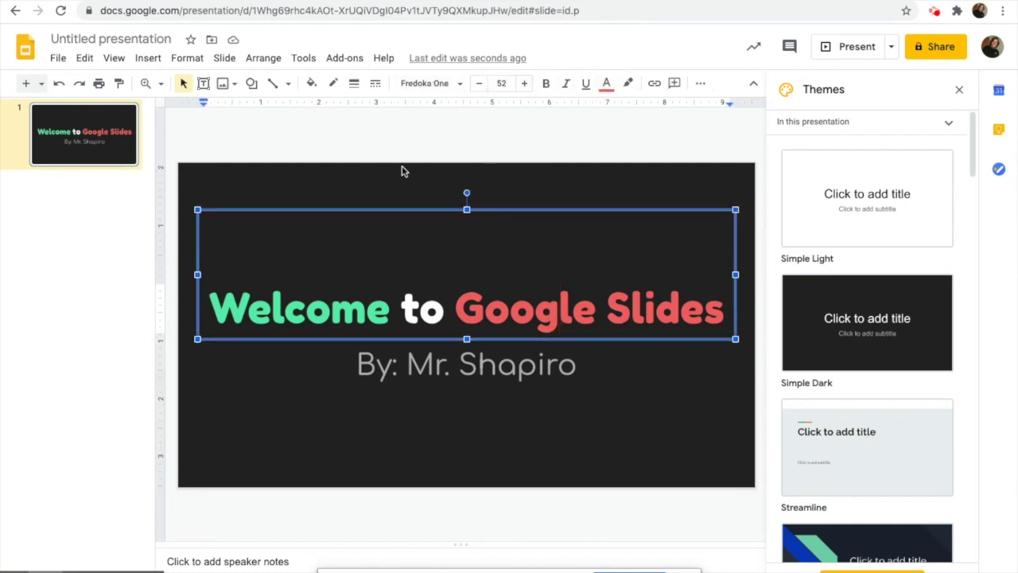
click(379, 146)
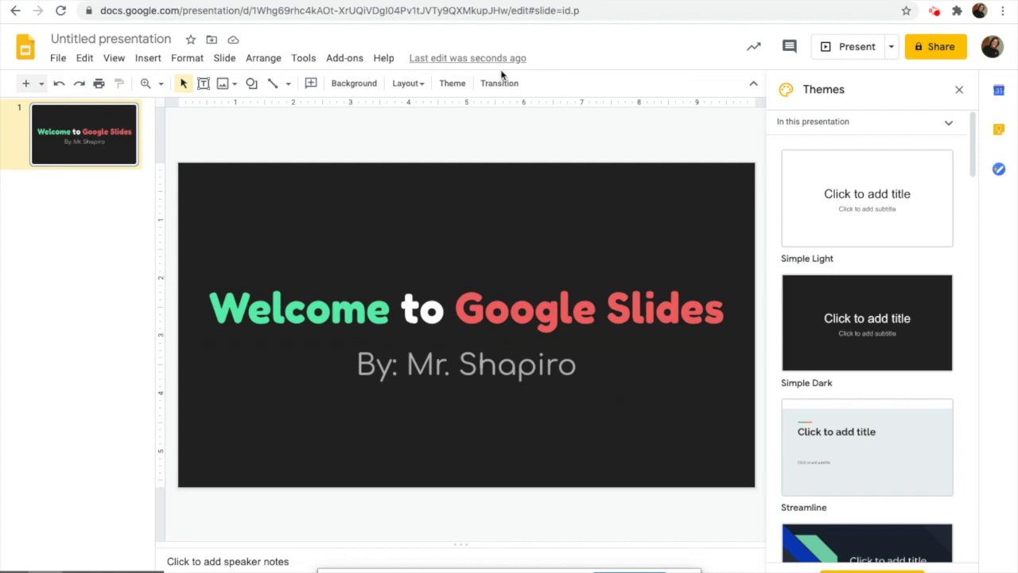
Try center alignment on the whole title line, and align it to the right of its text box.
click(506, 326)
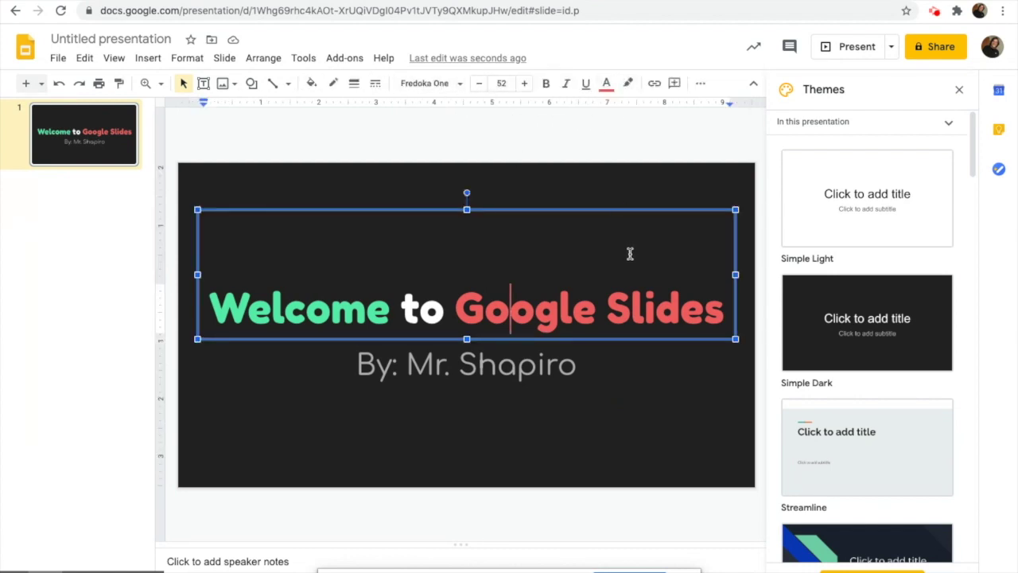
triple_click(519, 296)
click(700, 83)
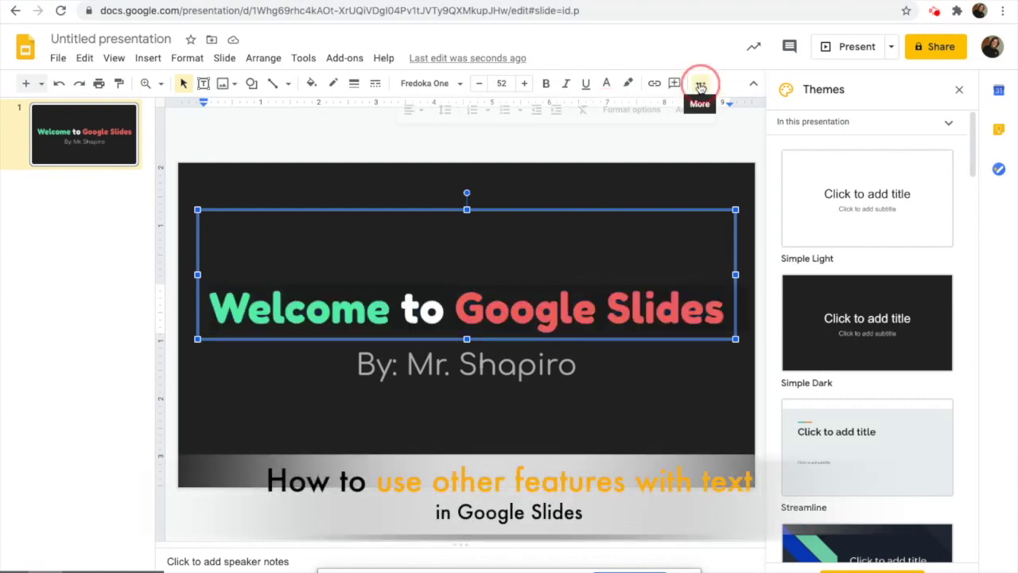
click(419, 111)
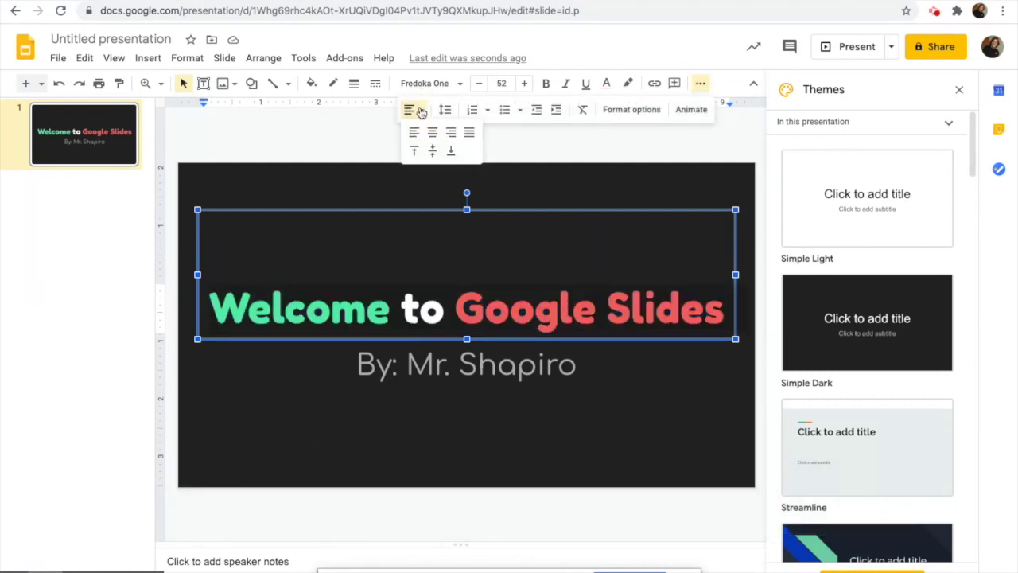
click(433, 133)
click(414, 109)
click(451, 133)
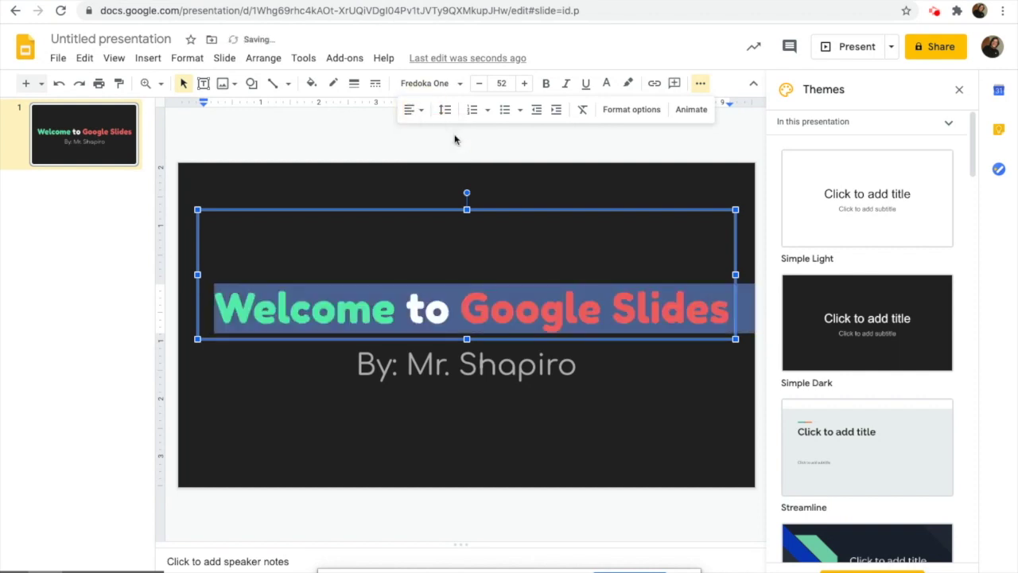
Try left alignment on the whole title line, and center it within its text box.
click(414, 109)
click(413, 134)
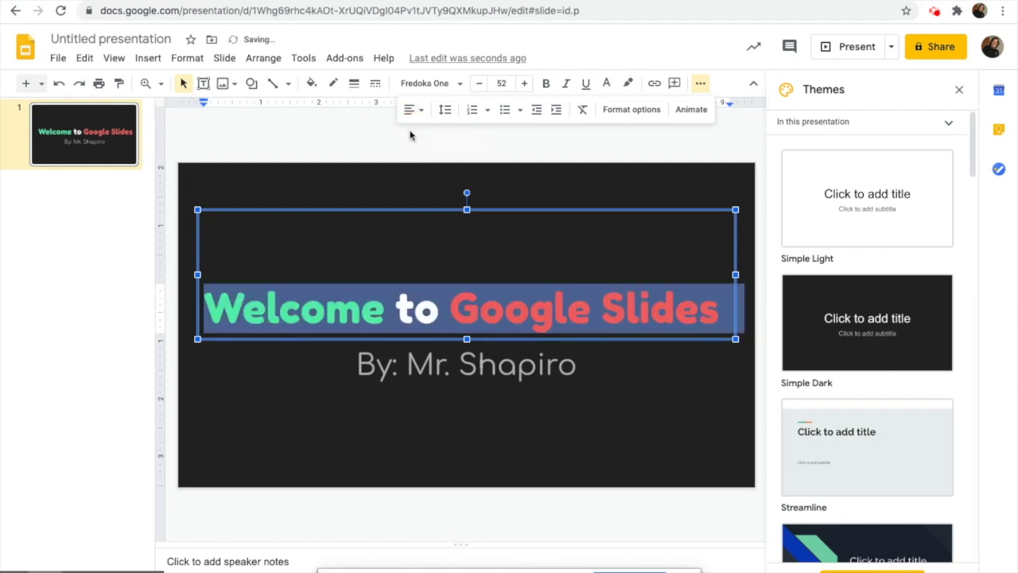
click(414, 109)
click(432, 133)
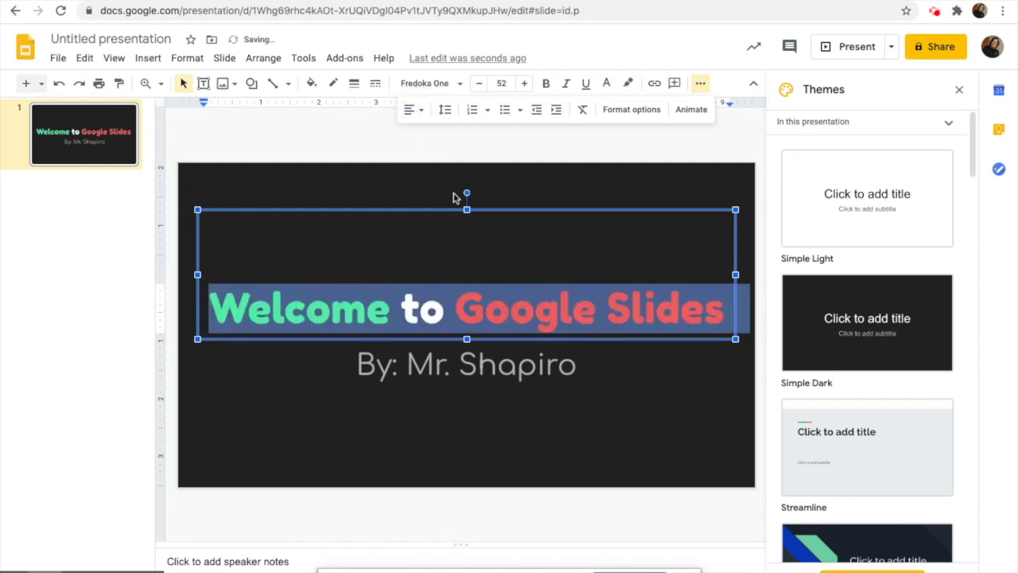
Try a bulleted list from the start of the subtitle line, and undo the bullet.
click(545, 359)
key(Left)
key(Left)
key(Left)
key(Left)
key(Left)
key(Left)
key(Left)
key(Left)
key(Left)
key(Left)
key(Left)
key(Left)
key(Left)
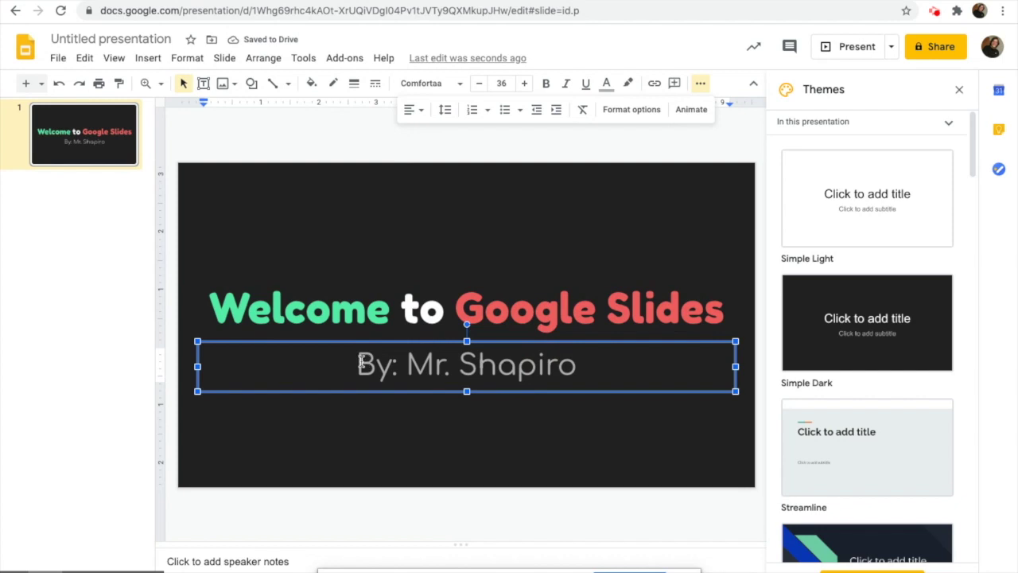
click(519, 109)
click(523, 157)
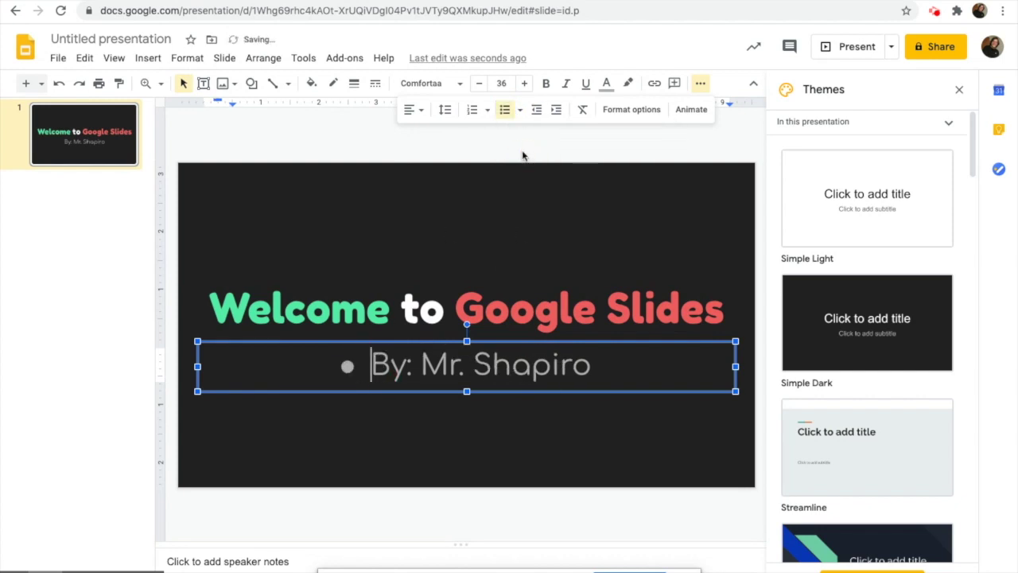
key(ctrl+z)
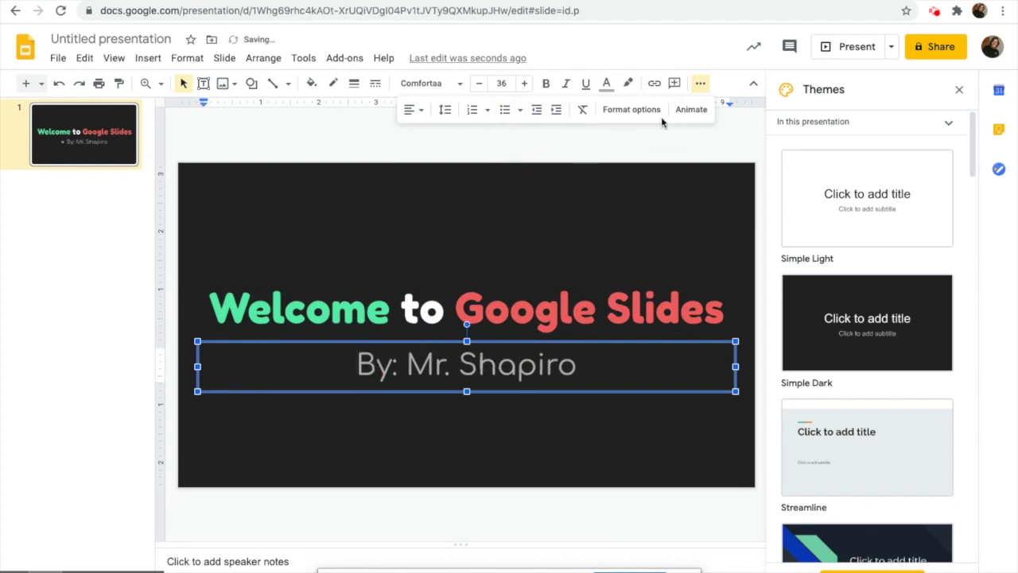
click(700, 86)
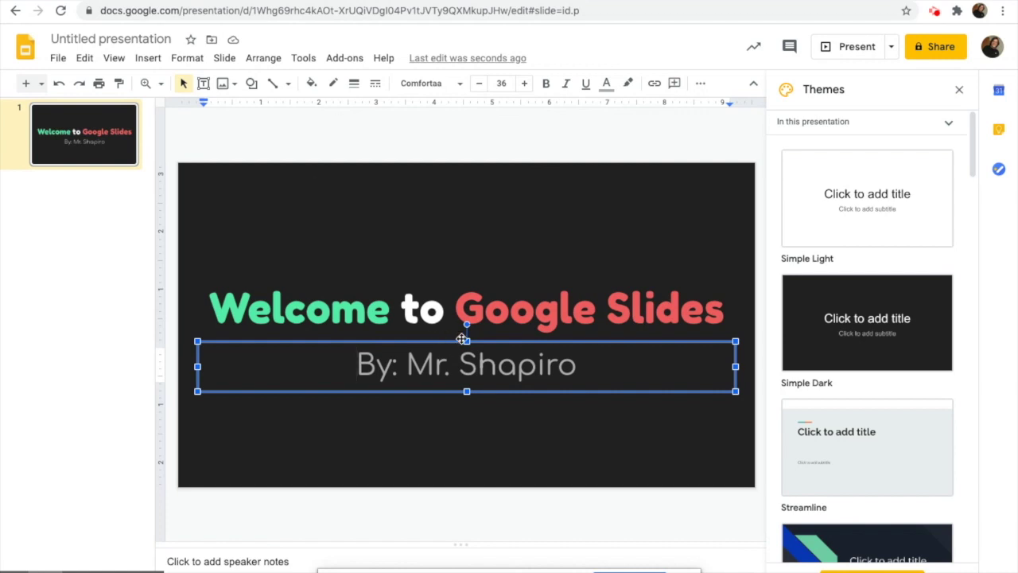
mouse_move(933, 11)
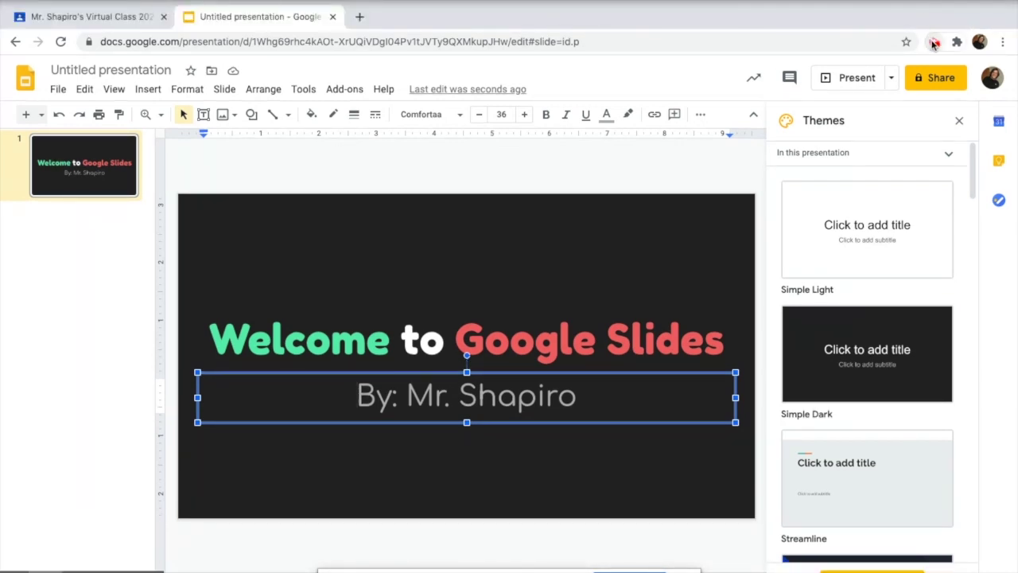